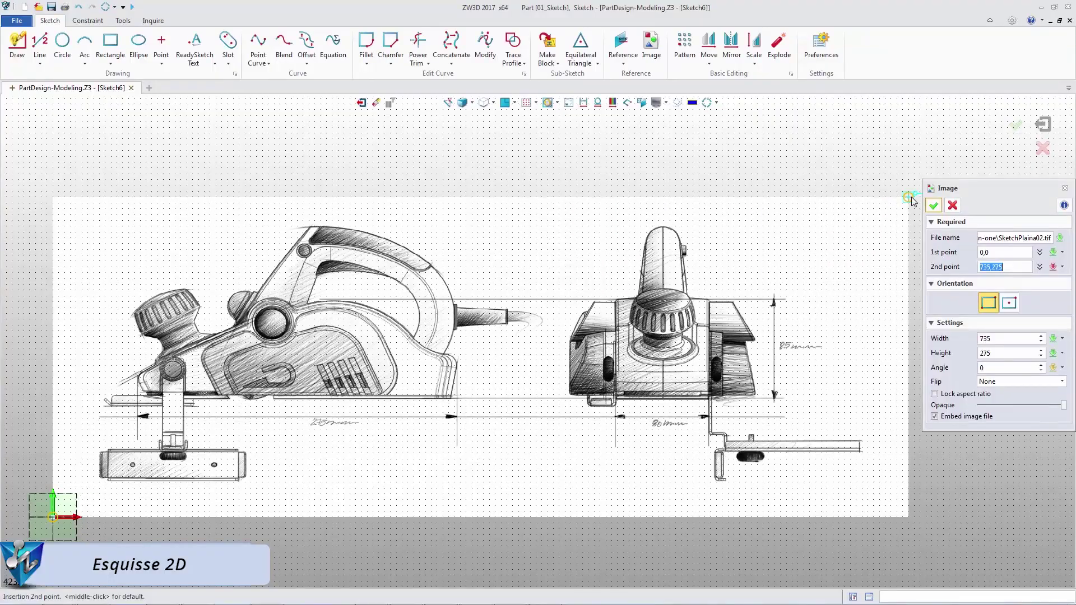
Step: Trace the outer contour of the plane's handle over the reference image with arcs, the first through 335,135, 340,195 and 320,220, and finish the sketch
{"action": "left_click", "coordinate": [85, 44]}
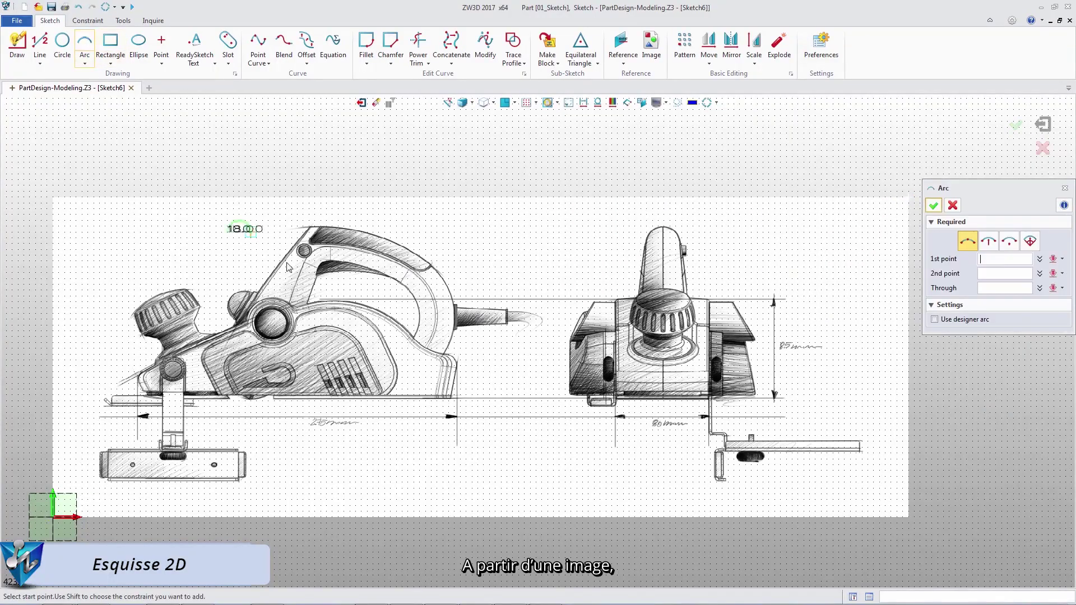
{"action": "left_click", "coordinate": [442, 358]}
{"action": "left_click", "coordinate": [426, 262]}
{"action": "left_click", "coordinate": [454, 308]}
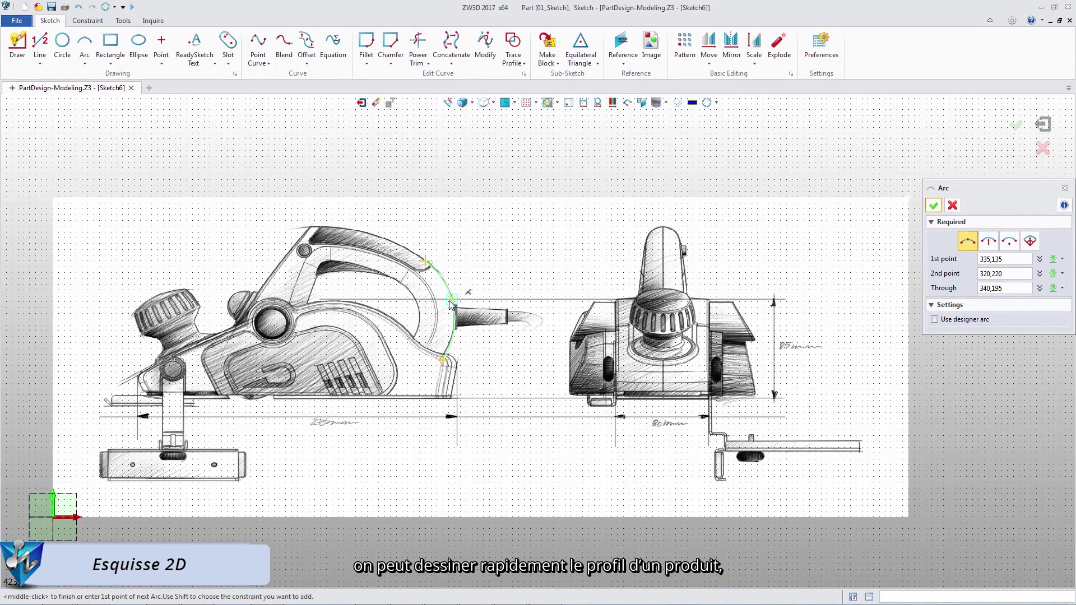
{"action": "middle_click", "coordinate": [454, 308]}
{"action": "left_click", "coordinate": [426, 261]}
{"action": "left_click", "coordinate": [312, 228]}
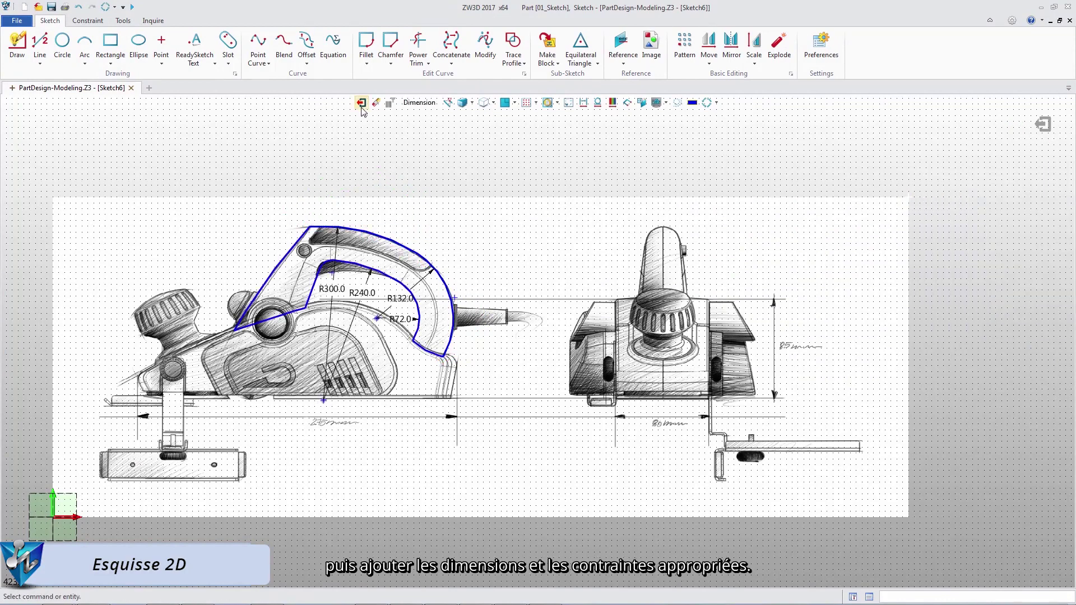
{"action": "left_click", "coordinate": [361, 102]}
Step: Extrude the handle profile Sketch6 on one side to 20 mm and hide the sketch
{"action": "left_click", "coordinate": [61, 45]}
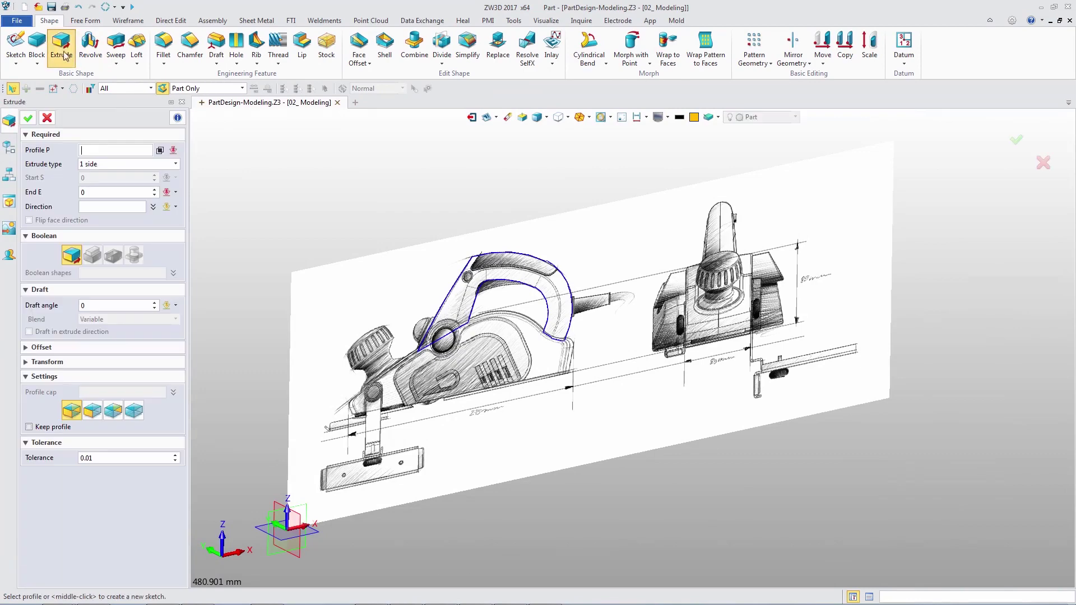
{"action": "left_click", "coordinate": [460, 282]}
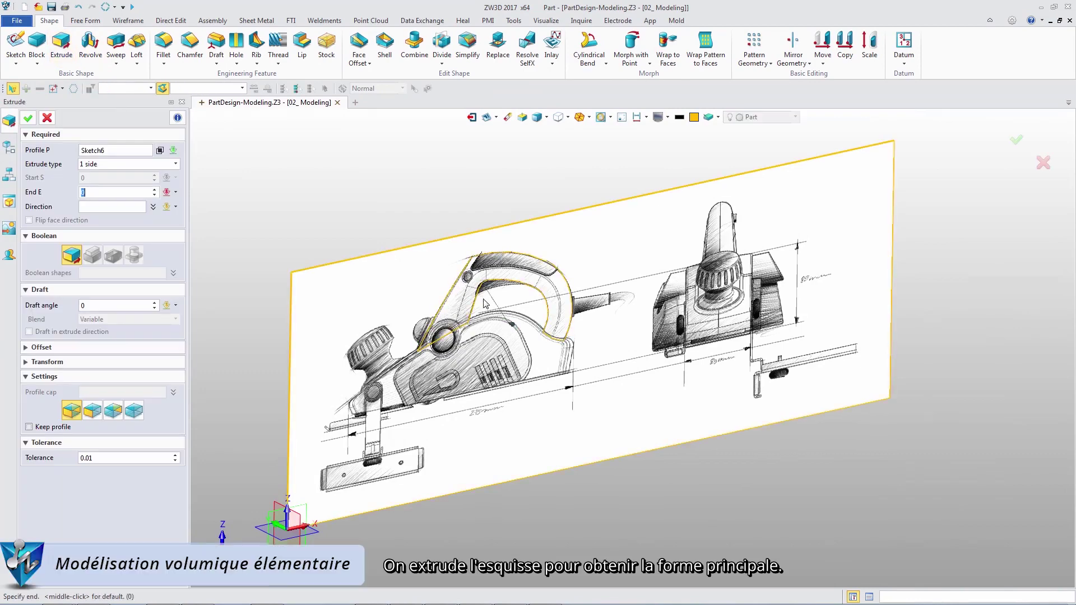
{"action": "type", "text": "20"}
{"action": "key", "text": "Return"}
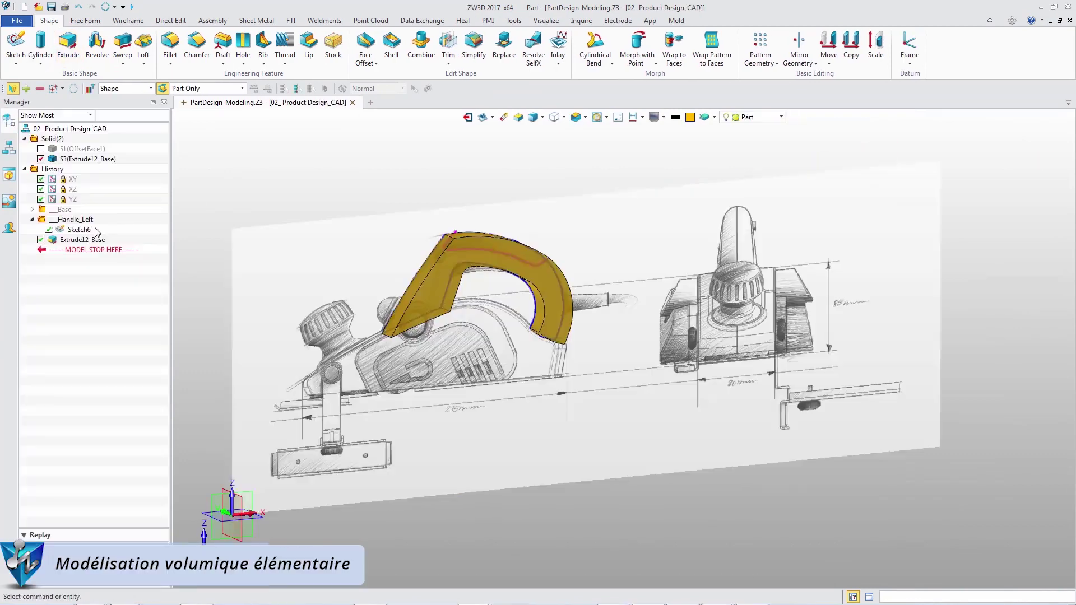
{"action": "right_click", "coordinate": [85, 229]}
{"action": "left_click", "coordinate": [117, 236]}
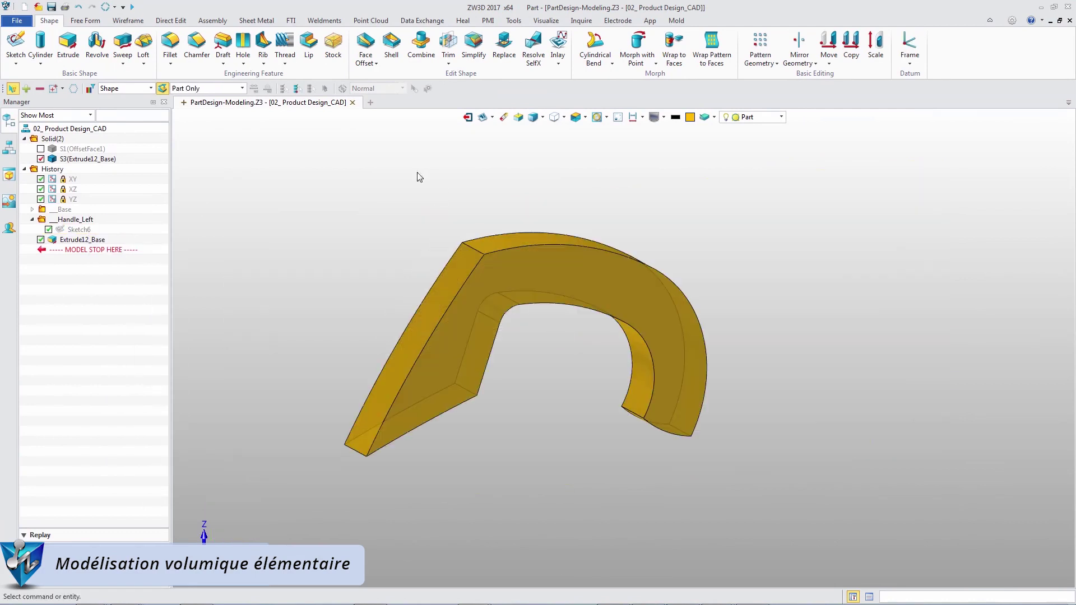
Step: Apply a draft to the handle solid about three edges, including those at the foot of its straight arm
{"action": "left_click", "coordinate": [222, 44]}
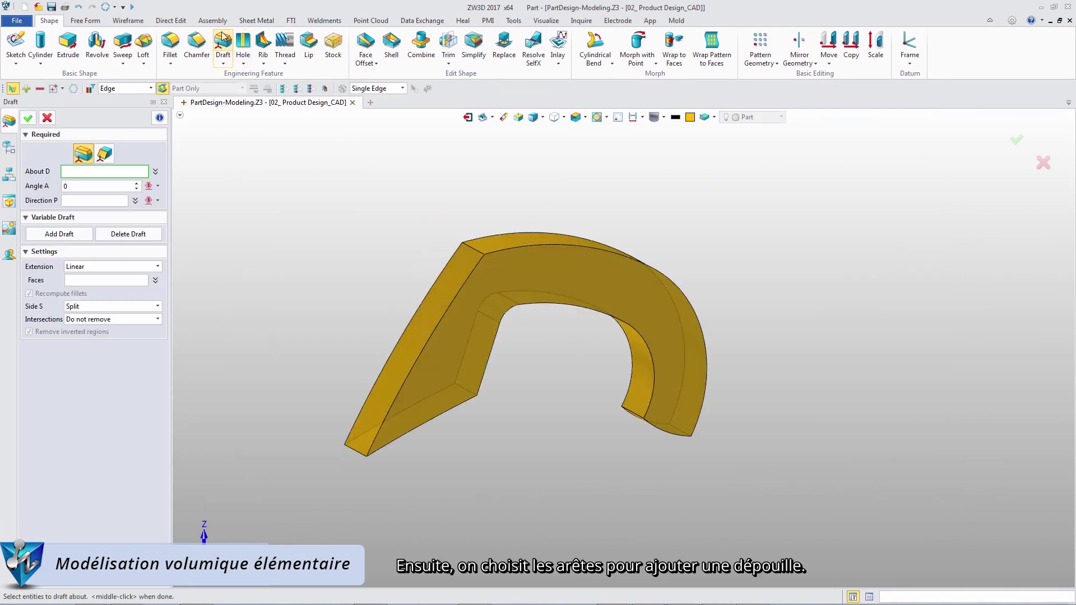
{"action": "left_click", "coordinate": [470, 394]}
{"action": "left_click", "coordinate": [463, 402]}
{"action": "left_click", "coordinate": [351, 448]}
{"action": "middle_click", "coordinate": [351, 449]}
{"action": "scroll", "coordinate": [80, 187], "scroll_direction": "up", "scroll_amount": 2}
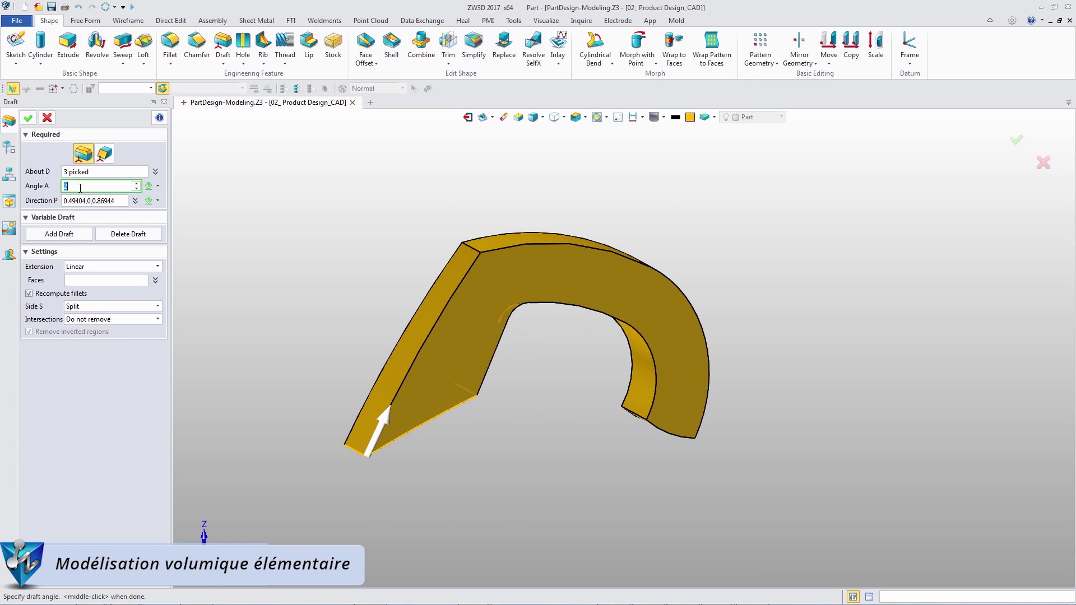
{"action": "scroll", "coordinate": [80, 187], "scroll_direction": "up", "scroll_amount": 3}
{"action": "left_click", "coordinate": [28, 118]}
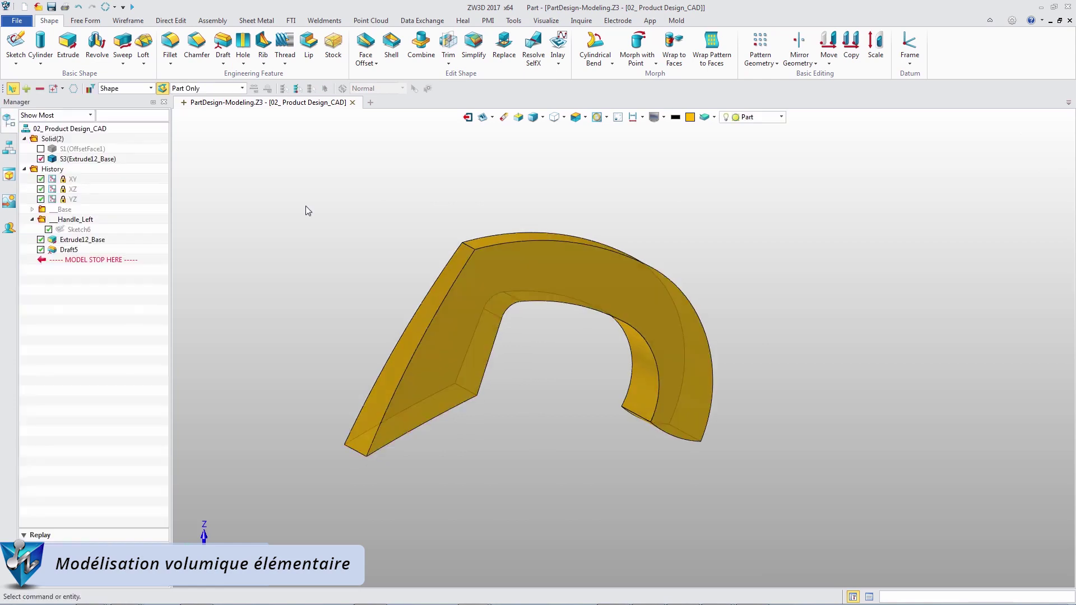
Step: Insert a datum plane on the short edge at the foot of the straight arm, using the second orientation option and a Z angle of 180
{"action": "right_click", "coordinate": [305, 205]}
{"action": "left_click", "coordinate": [331, 238]}
{"action": "left_click", "coordinate": [93, 207]}
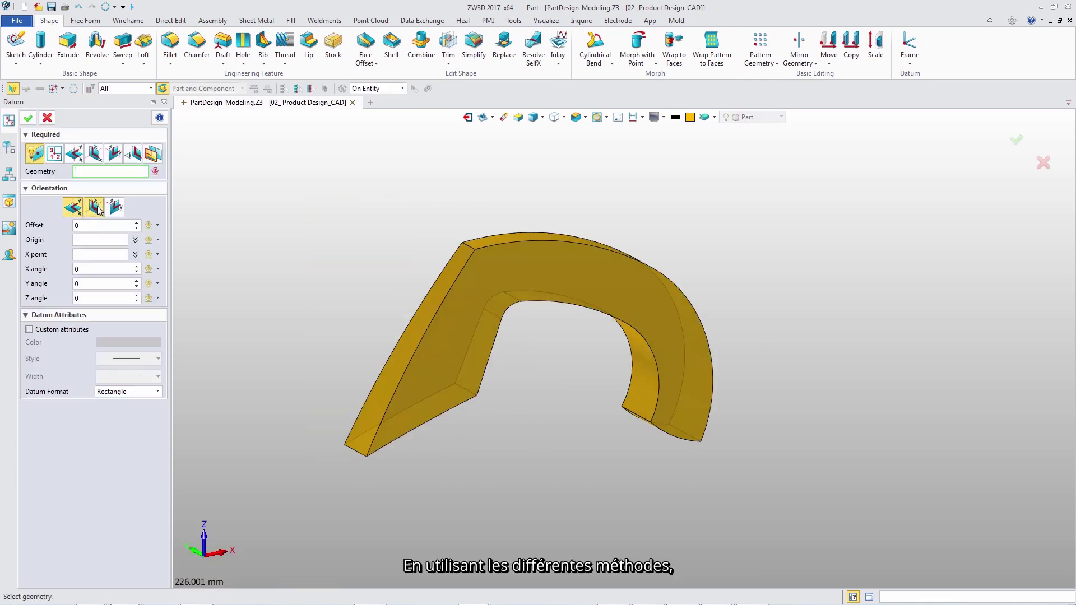
{"action": "left_click", "coordinate": [96, 299]}
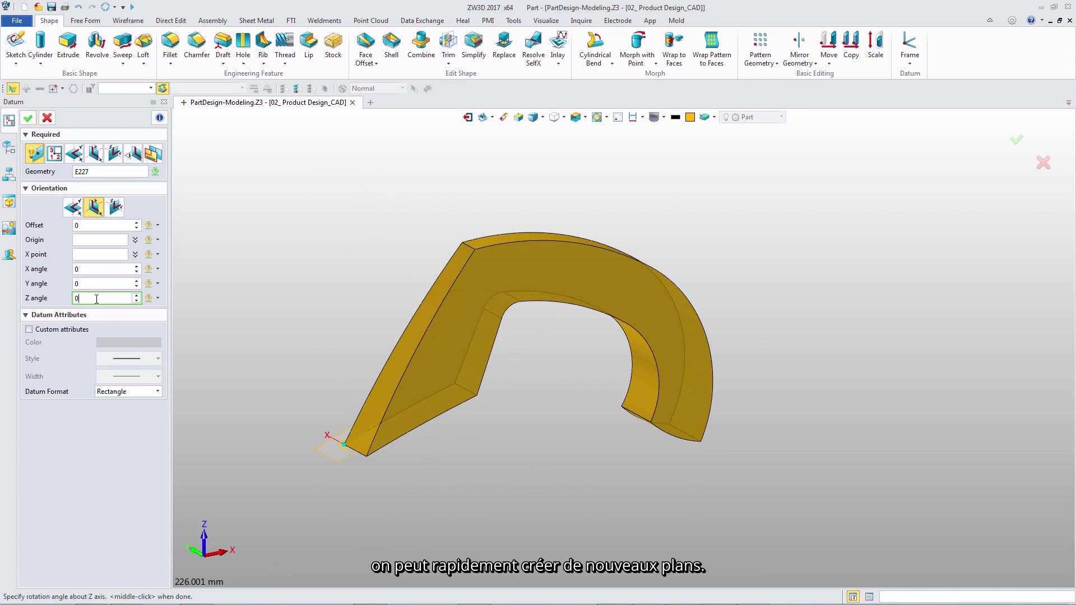
{"action": "type", "text": "135"}
{"action": "key", "text": "Return"}
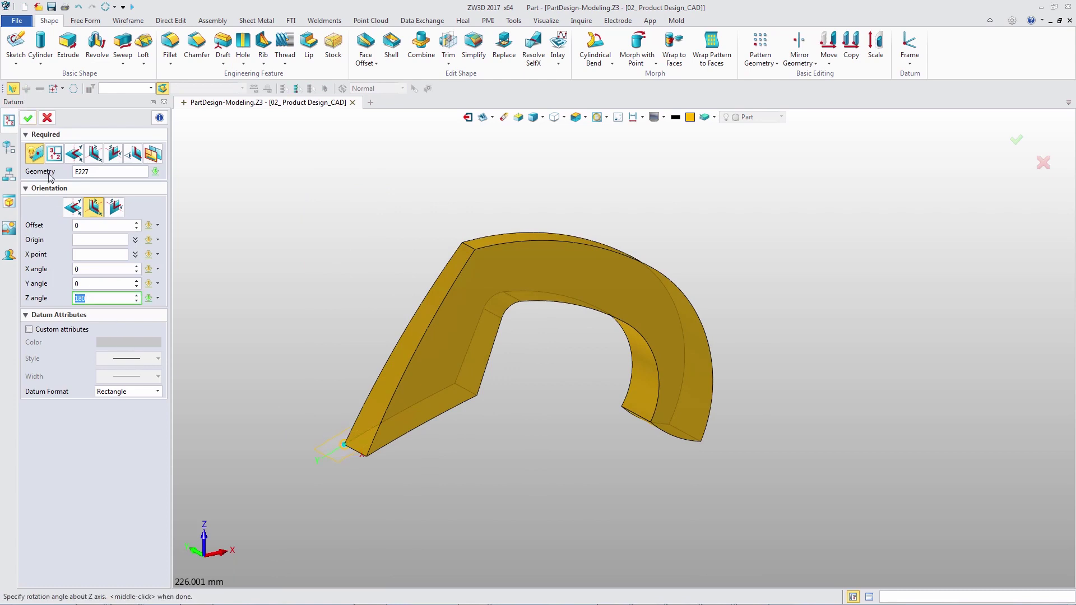
{"action": "middle_click", "coordinate": [50, 177]}
Step: Start a sketch on the new datum plane and draw an arc of about 101.6 mm radius across the end of the handle
{"action": "right_click", "coordinate": [268, 296]}
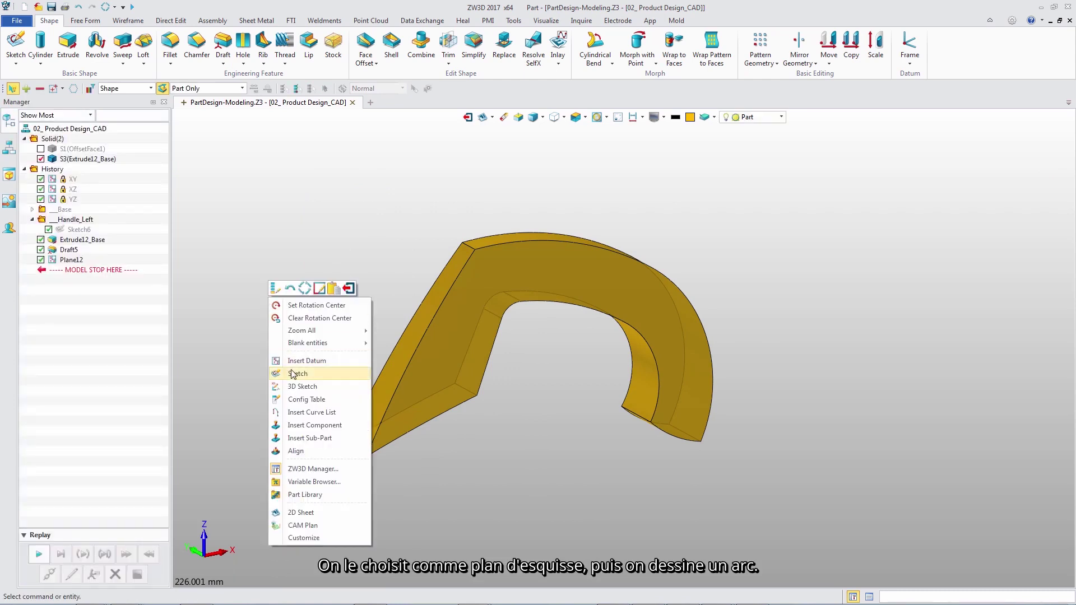
{"action": "left_click", "coordinate": [292, 374]}
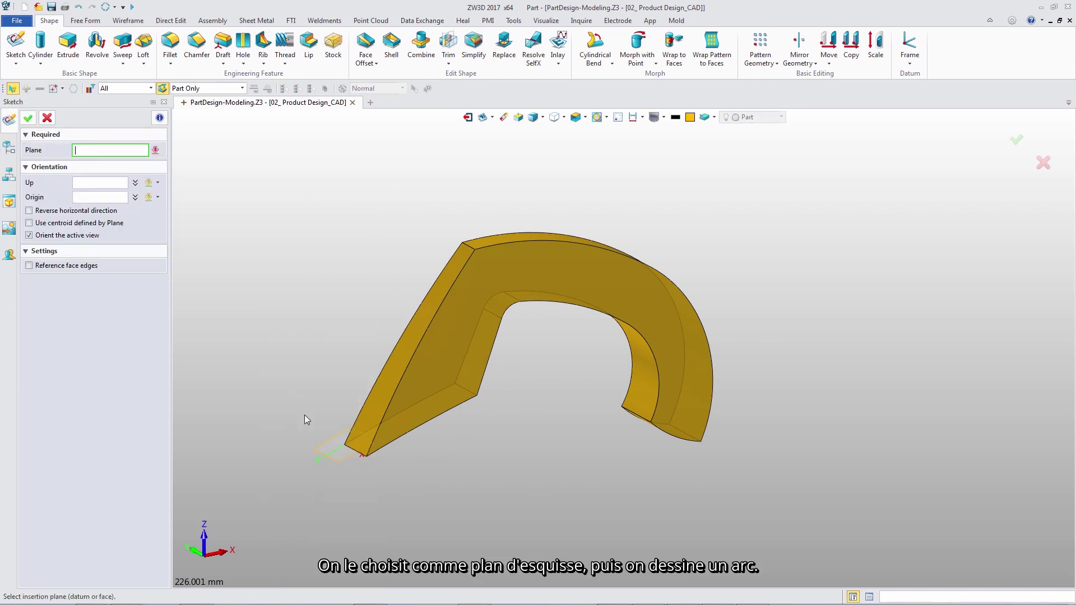
{"action": "middle_click", "coordinate": [311, 355]}
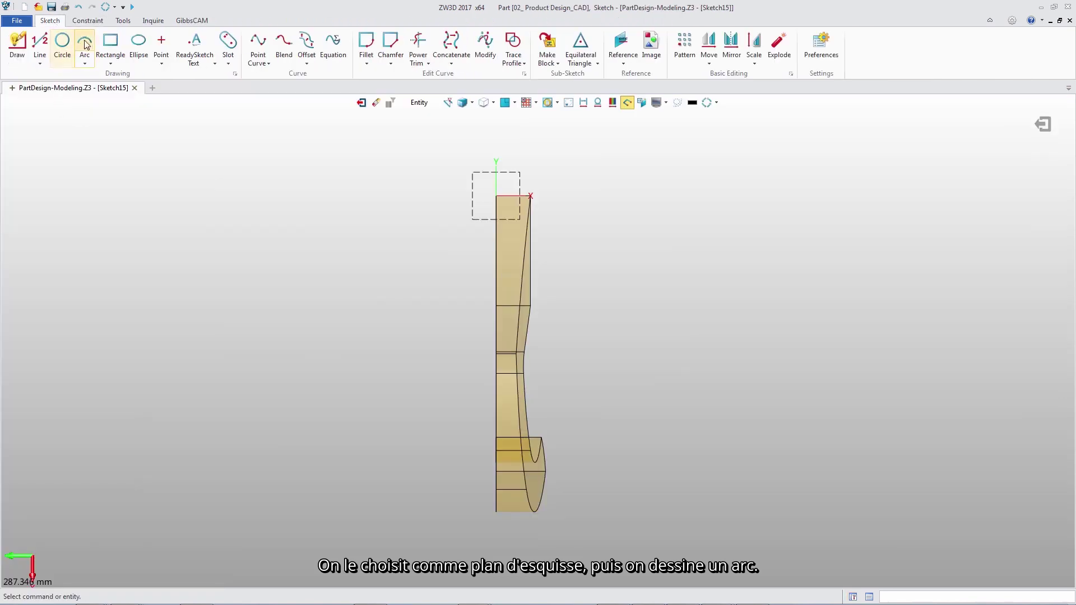
{"action": "left_click", "coordinate": [84, 42]}
{"action": "left_click", "coordinate": [463, 211]}
{"action": "left_click", "coordinate": [544, 214]}
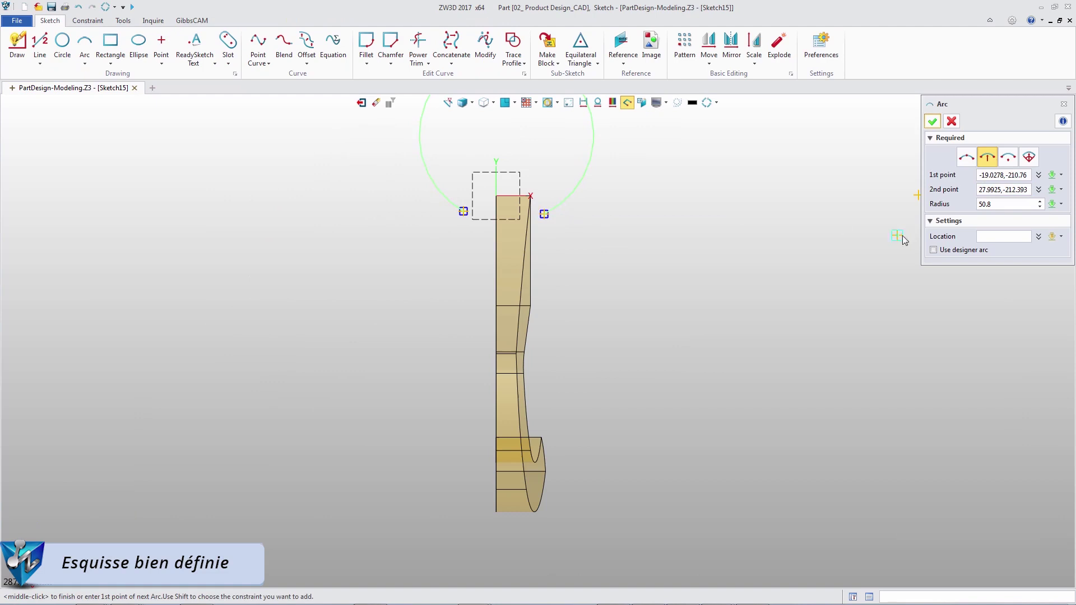
{"action": "left_click", "coordinate": [493, 183]}
{"action": "middle_click", "coordinate": [577, 194]}
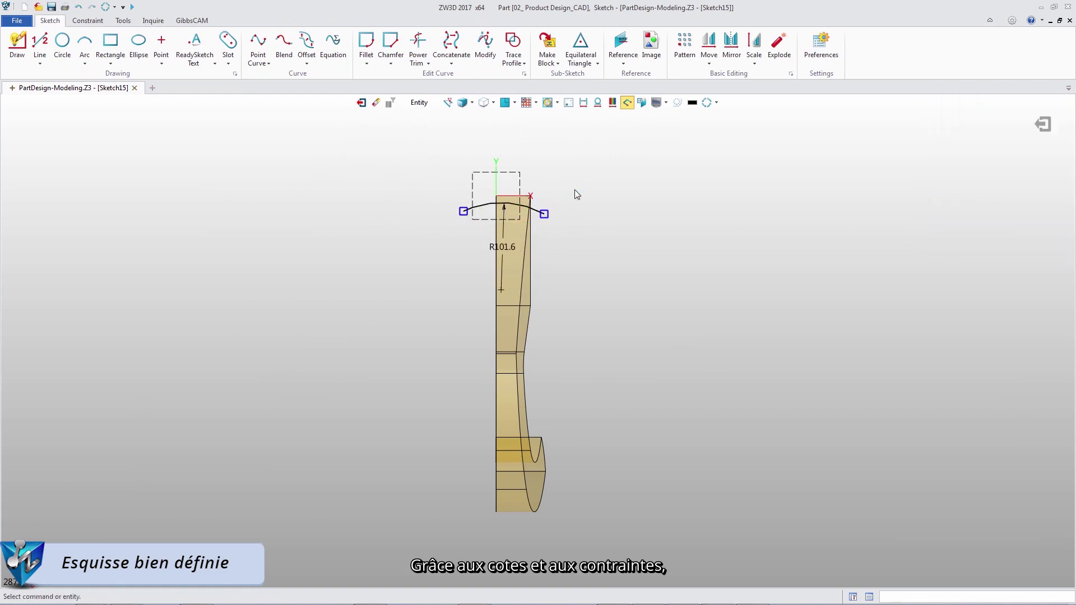
Step: Constrain the arc's centre onto the handle's long straight edge and the arc tangent to the short end edge, and finish the sketch
{"action": "left_click", "coordinate": [87, 20]}
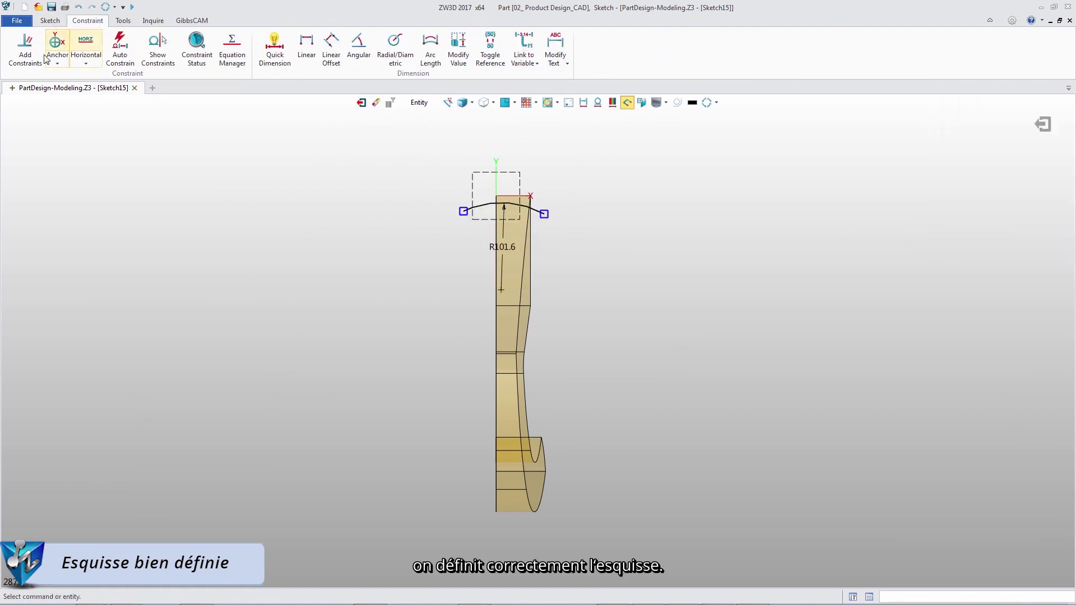
{"action": "left_click", "coordinate": [26, 50]}
{"action": "left_click", "coordinate": [502, 288]}
{"action": "left_click", "coordinate": [496, 280]}
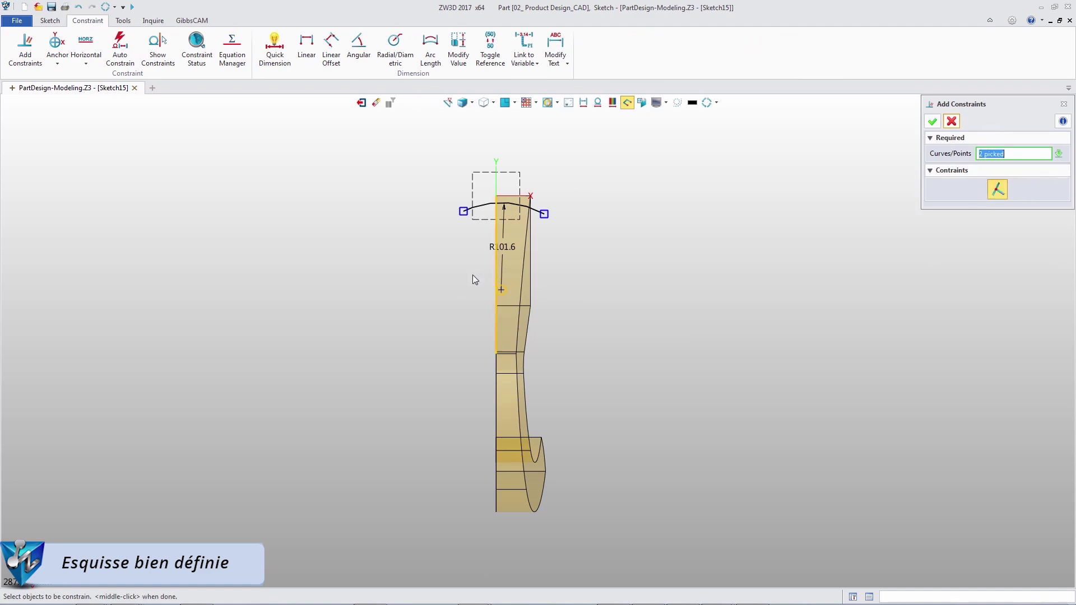
{"action": "middle_click", "coordinate": [471, 275]}
{"action": "left_click", "coordinate": [489, 204]}
{"action": "left_click", "coordinate": [511, 196]}
{"action": "left_click", "coordinate": [996, 189]}
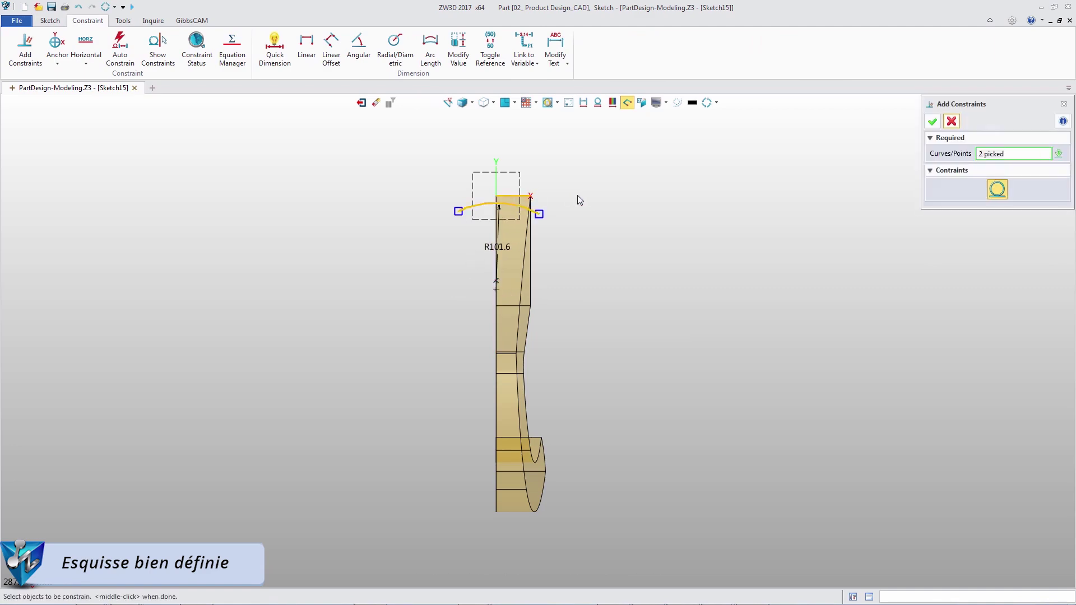
{"action": "middle_click", "coordinate": [577, 195]}
{"action": "left_click", "coordinate": [1042, 127]}
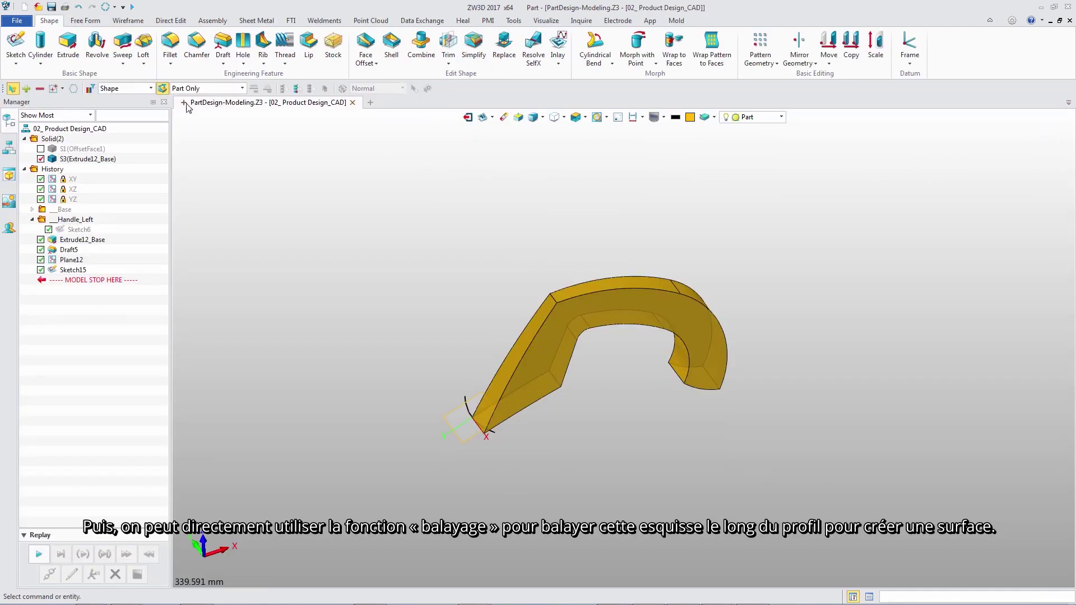
Step: Sweep the arc along the long outer edge of the handle's straight arm to create a surface
{"action": "left_click", "coordinate": [122, 44]}
{"action": "left_click", "coordinate": [474, 422]}
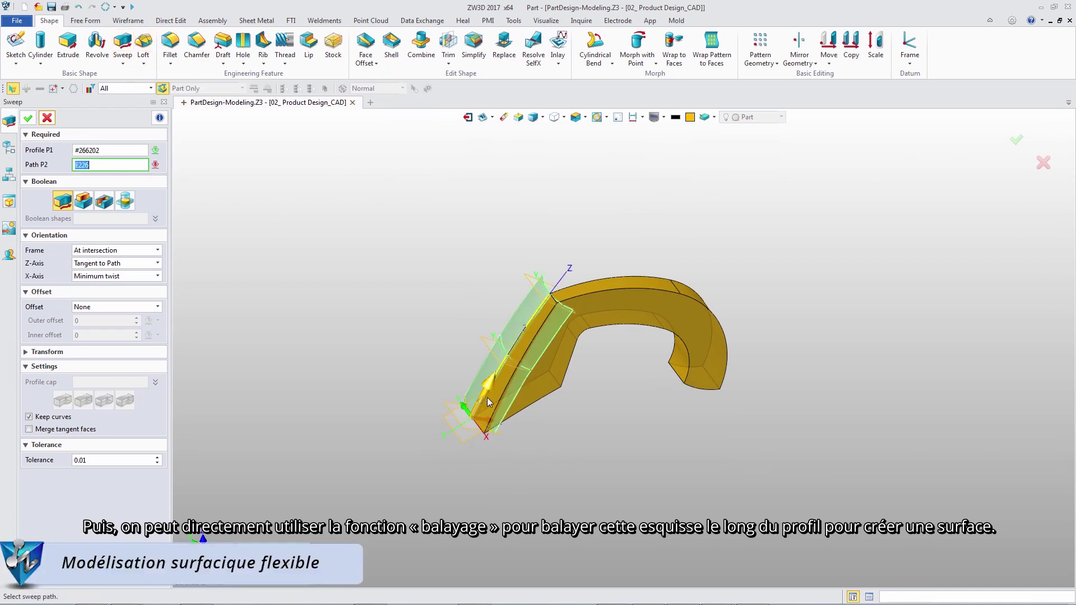
{"action": "left_click", "coordinate": [487, 397]}
{"action": "middle_click", "coordinate": [439, 360]}
Step: Extend the swept surface linearly by 5 mm beyond the ends of the handle's straight arm
{"action": "right_click_drag", "start_coordinate": [439, 359], "coordinate": [436, 325]}
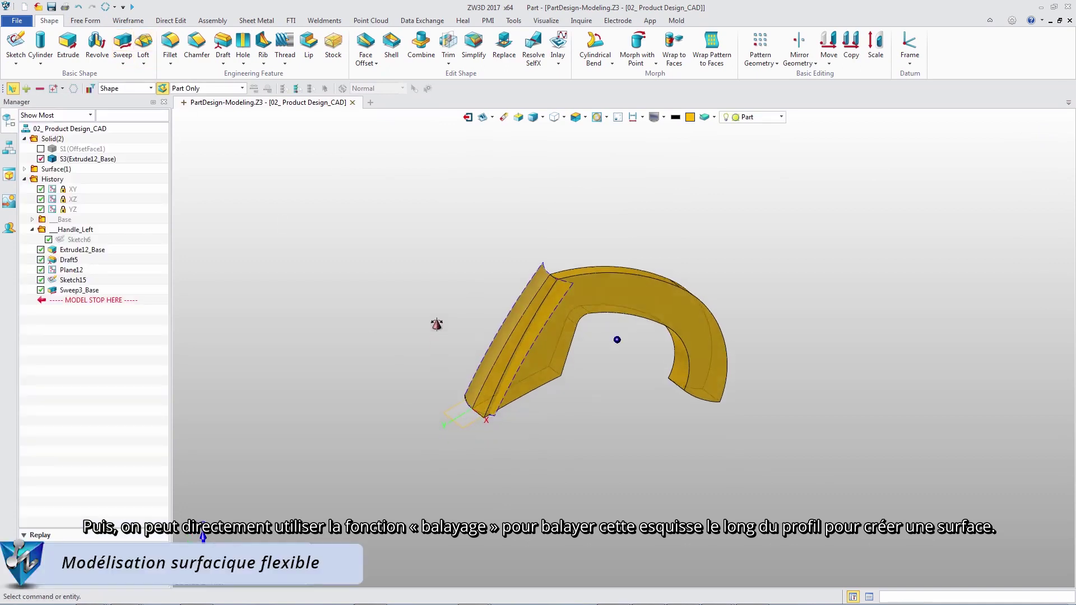
{"action": "middle_click_drag", "start_coordinate": [437, 324], "coordinate": [460, 335]}
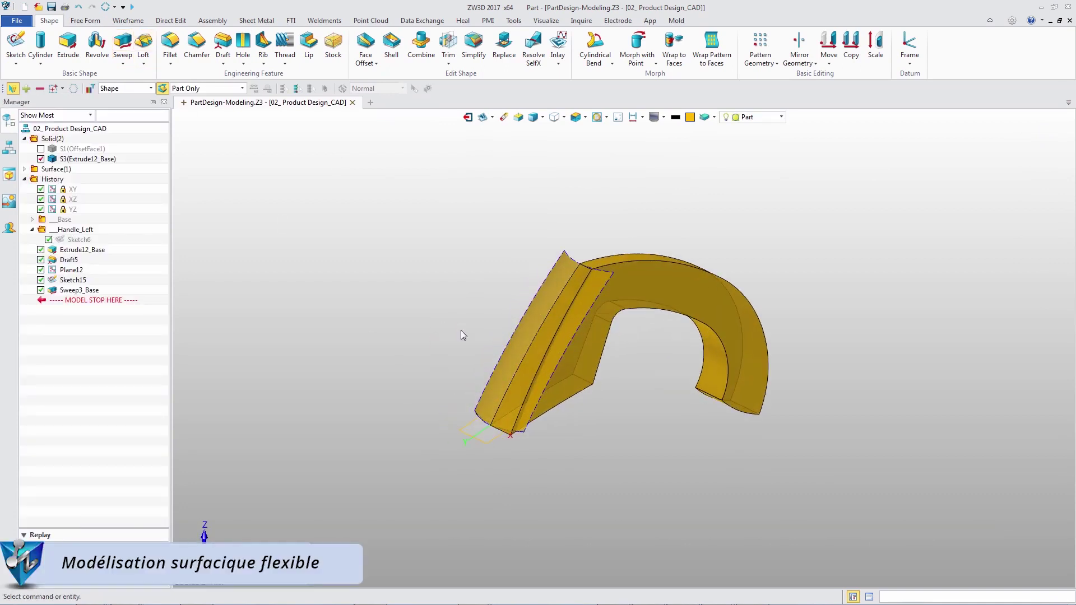
{"action": "left_click", "coordinate": [85, 20]}
{"action": "left_click", "coordinate": [288, 48]}
{"action": "left_click", "coordinate": [557, 276]}
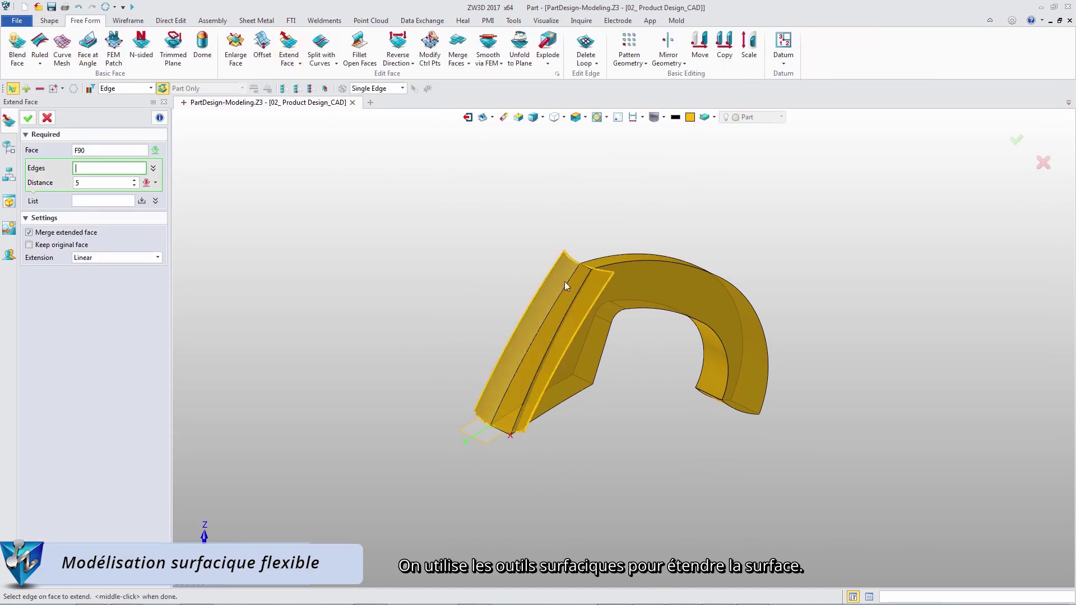
{"action": "left_click", "coordinate": [603, 272]}
{"action": "middle_click", "coordinate": [379, 295]}
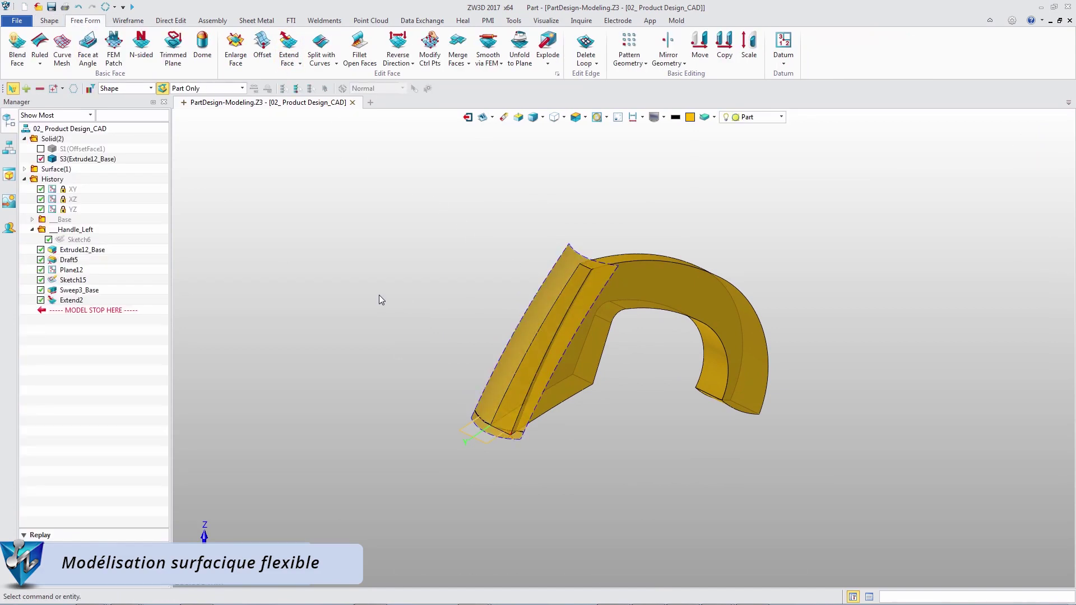
Step: Trim the handle solid with the extended surface and hide the arc sketch
{"action": "left_click", "coordinate": [49, 20]}
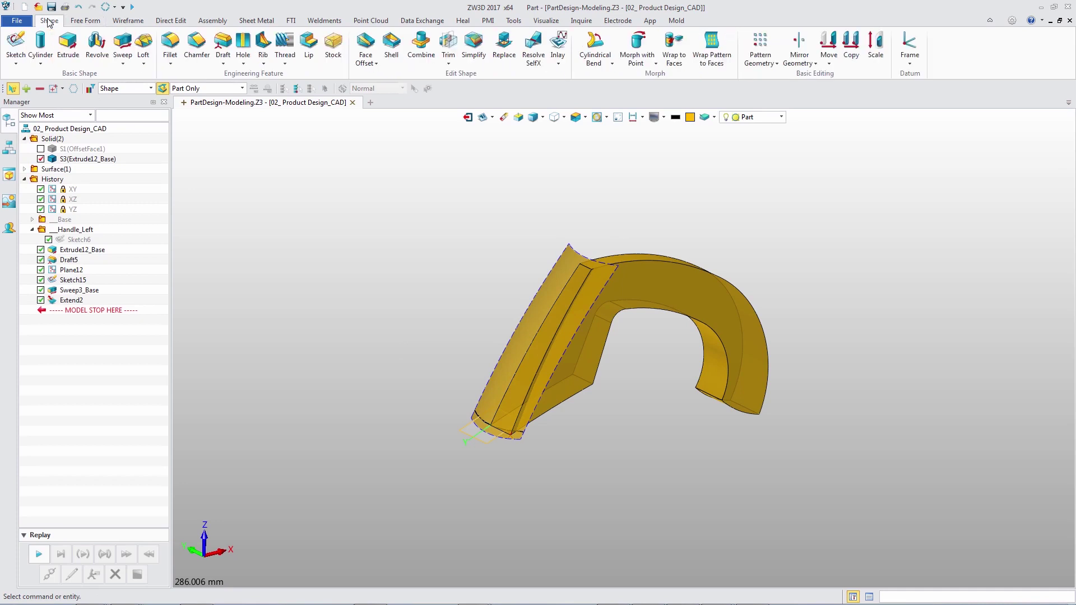
{"action": "left_click", "coordinate": [448, 44]}
{"action": "left_click", "coordinate": [654, 277]}
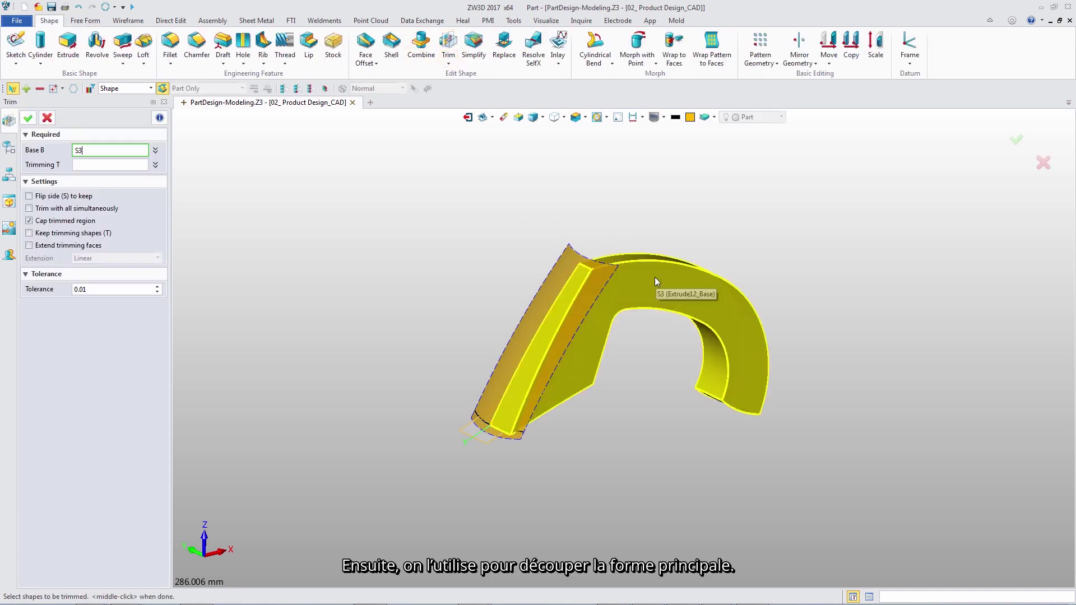
{"action": "left_click", "coordinate": [562, 266]}
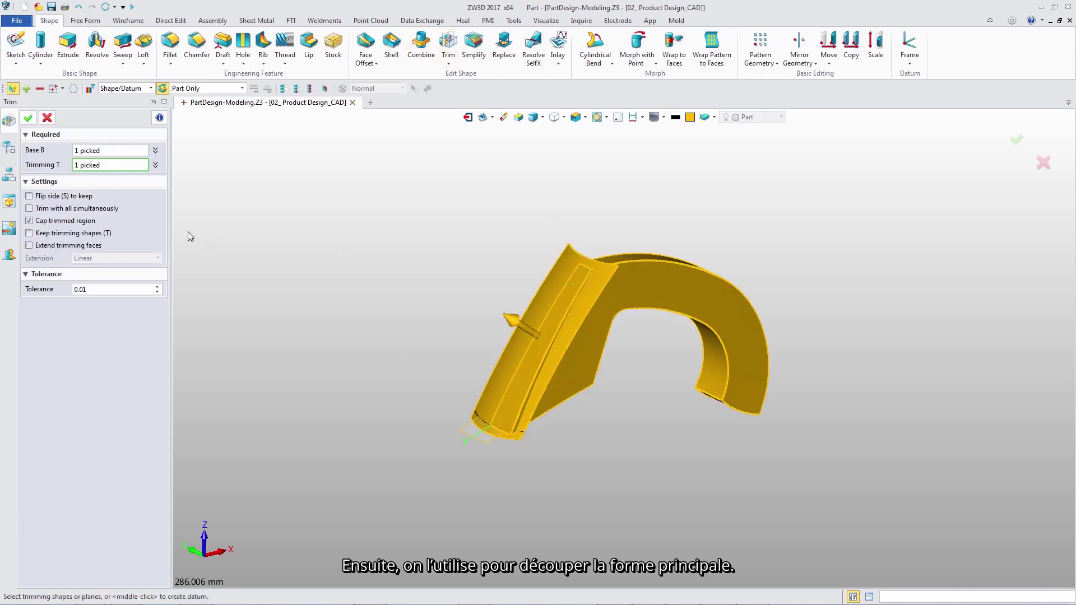
{"action": "left_click", "coordinate": [28, 118]}
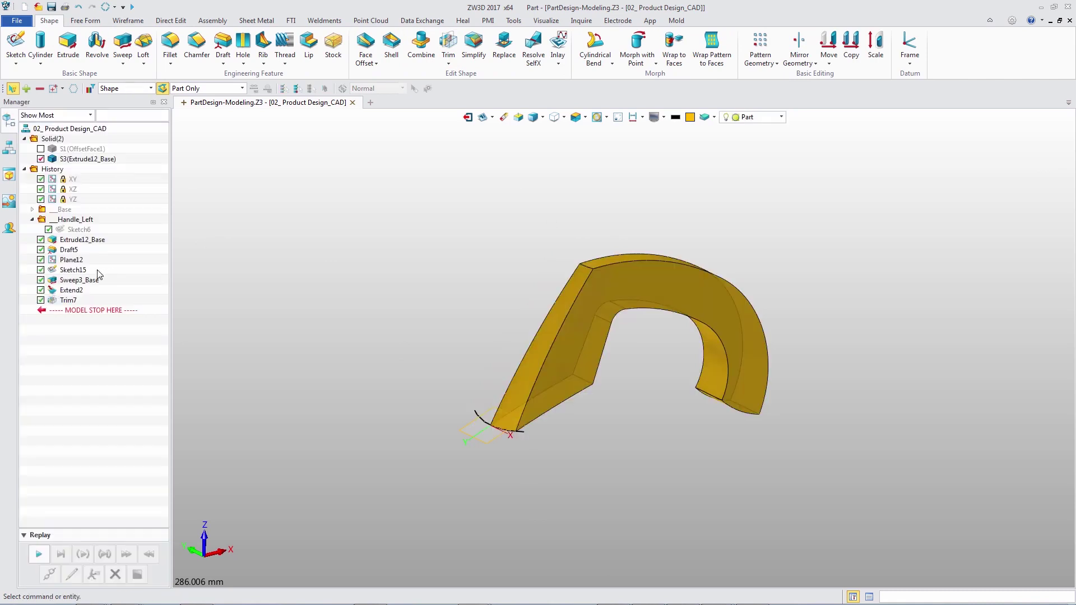
{"action": "right_click", "coordinate": [83, 271]}
{"action": "left_click", "coordinate": [100, 281]}
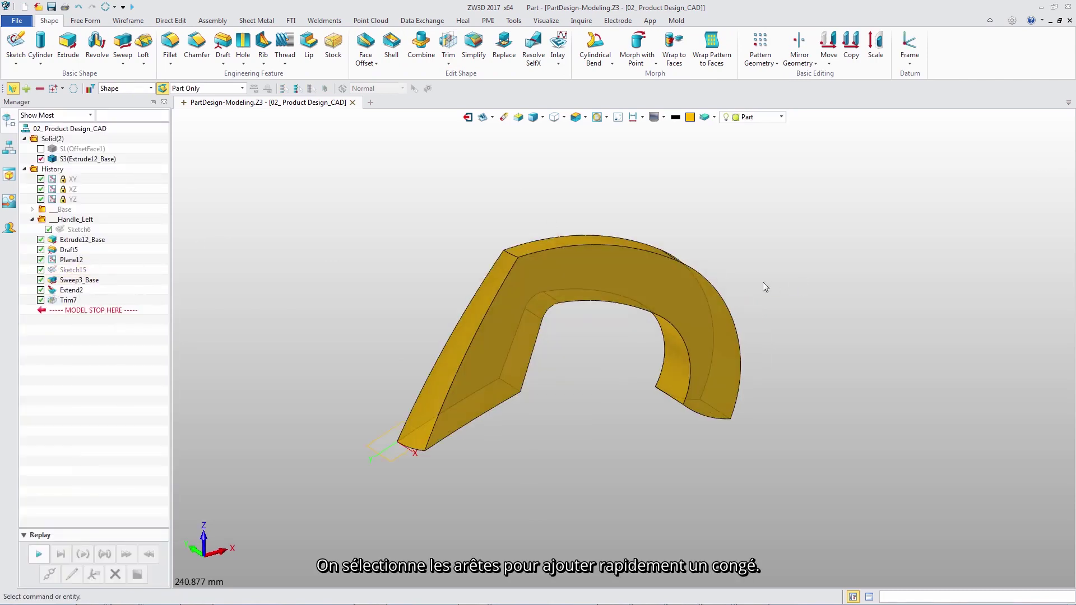
Step: Fillet the outer and inner curved edges of the handle with a 14 mm radius
{"action": "right_click", "coordinate": [569, 246]}
{"action": "left_click", "coordinate": [594, 272]}
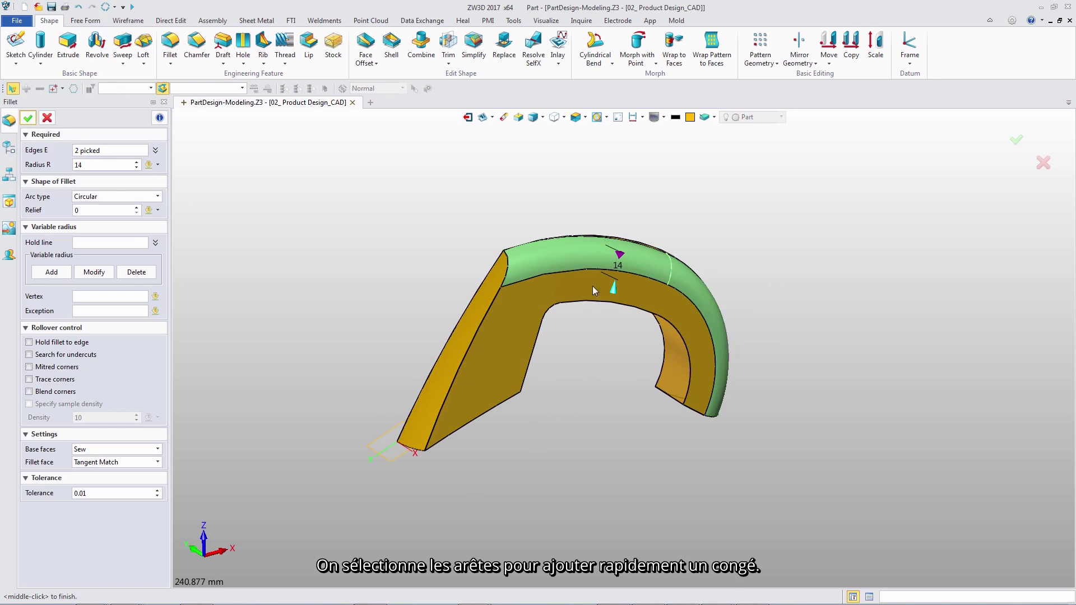
{"action": "left_click", "coordinate": [588, 304]}
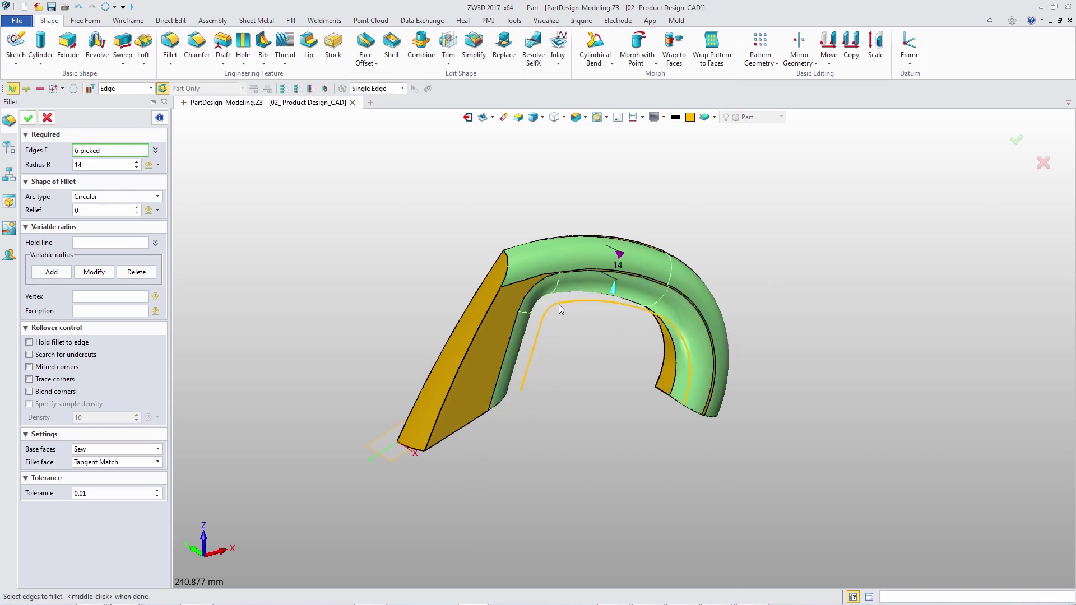
{"action": "left_click", "coordinate": [28, 118]}
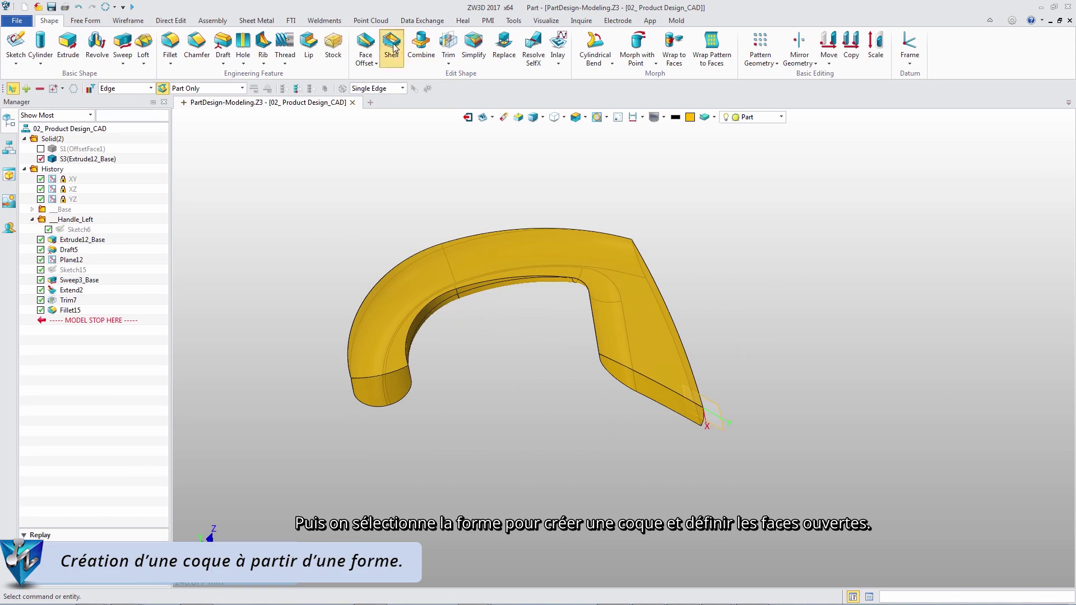
Step: Shell the handle solid with a thickness of -3 mm, leaving its two end faces open
{"action": "left_click", "coordinate": [391, 45]}
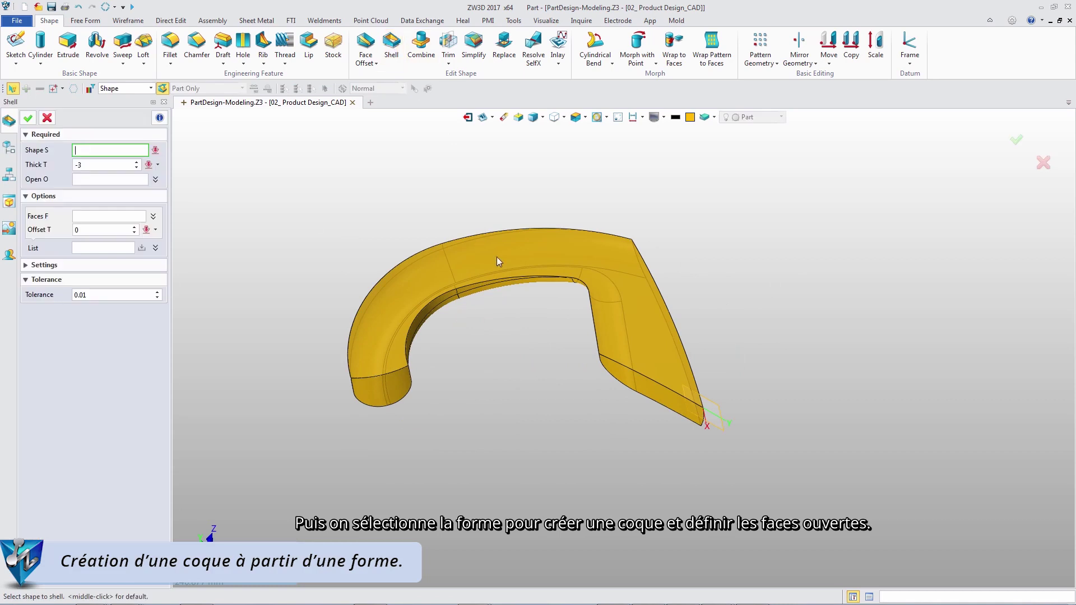
{"action": "left_click", "coordinate": [498, 257]}
{"action": "left_click", "coordinate": [500, 253]}
{"action": "left_click", "coordinate": [399, 382]}
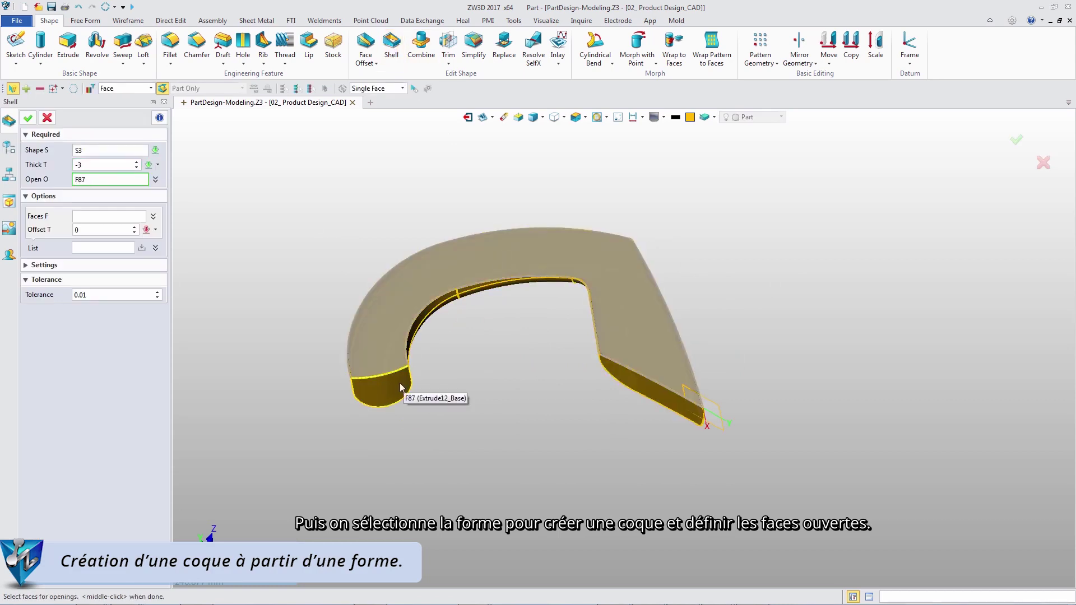
{"action": "left_click", "coordinate": [647, 396]}
{"action": "middle_click", "coordinate": [514, 356]}
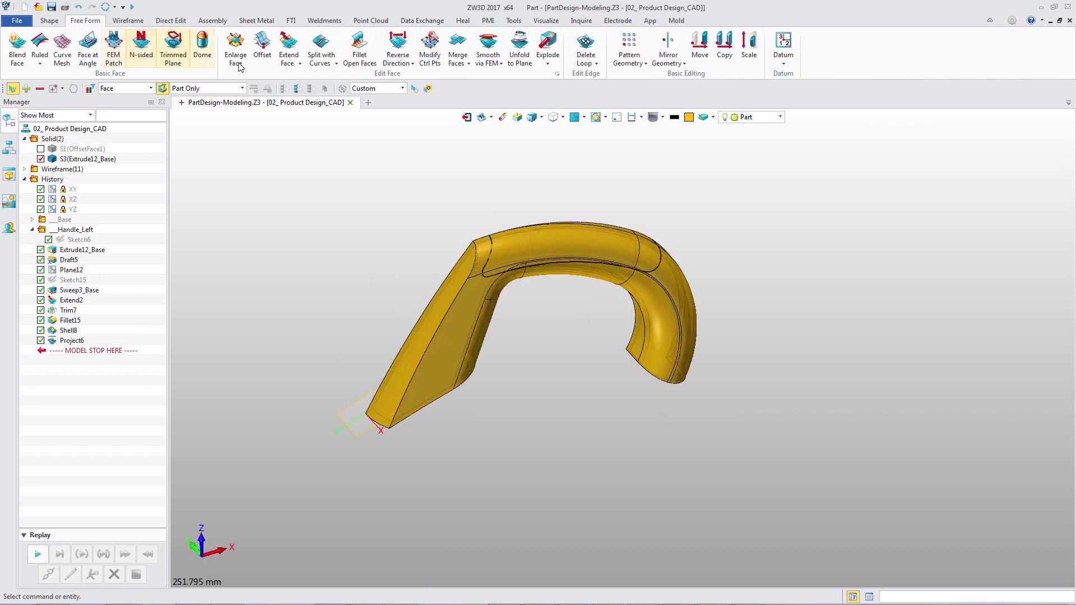
Step: Split the faces of the handle with the projected grip outline curves, using in-place projection
{"action": "left_click", "coordinate": [320, 45]}
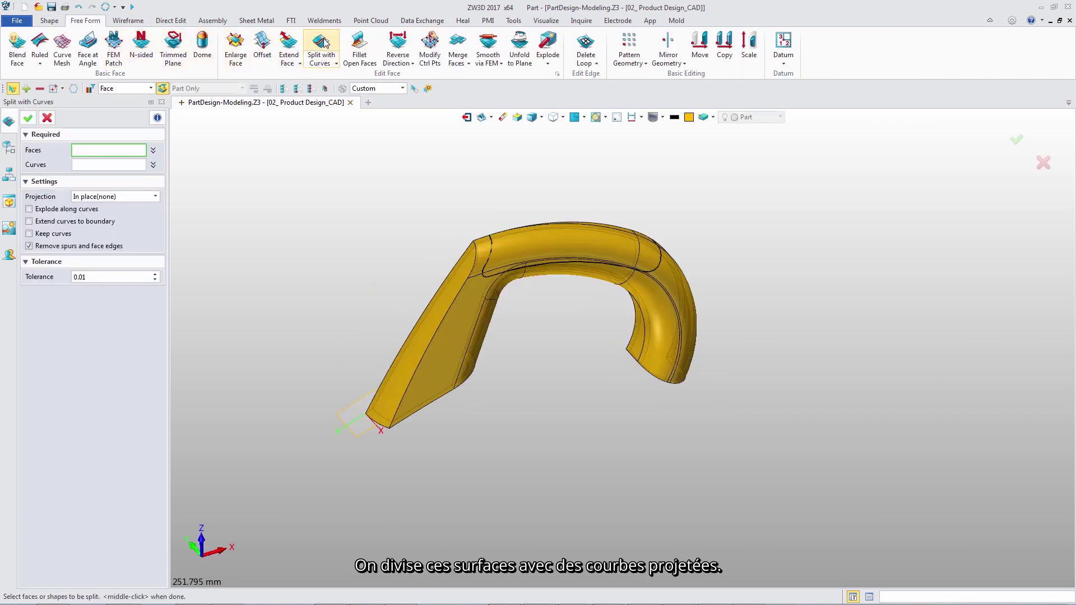
{"action": "left_click", "coordinate": [563, 232], "text": "shift"}
{"action": "middle_click", "coordinate": [563, 227]}
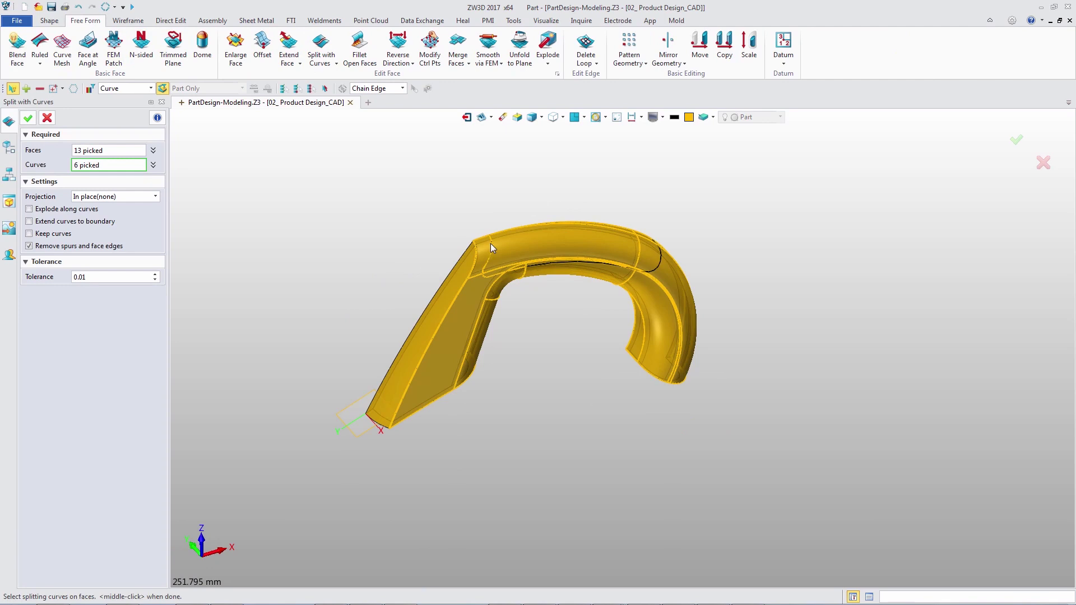
{"action": "middle_click", "coordinate": [542, 172]}
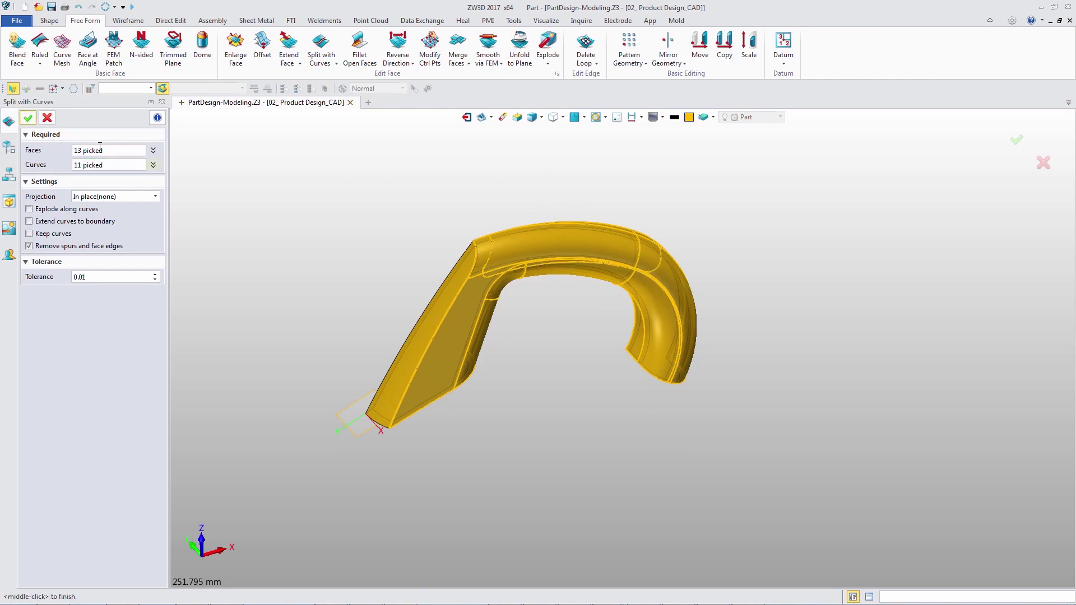
{"action": "left_click", "coordinate": [28, 118]}
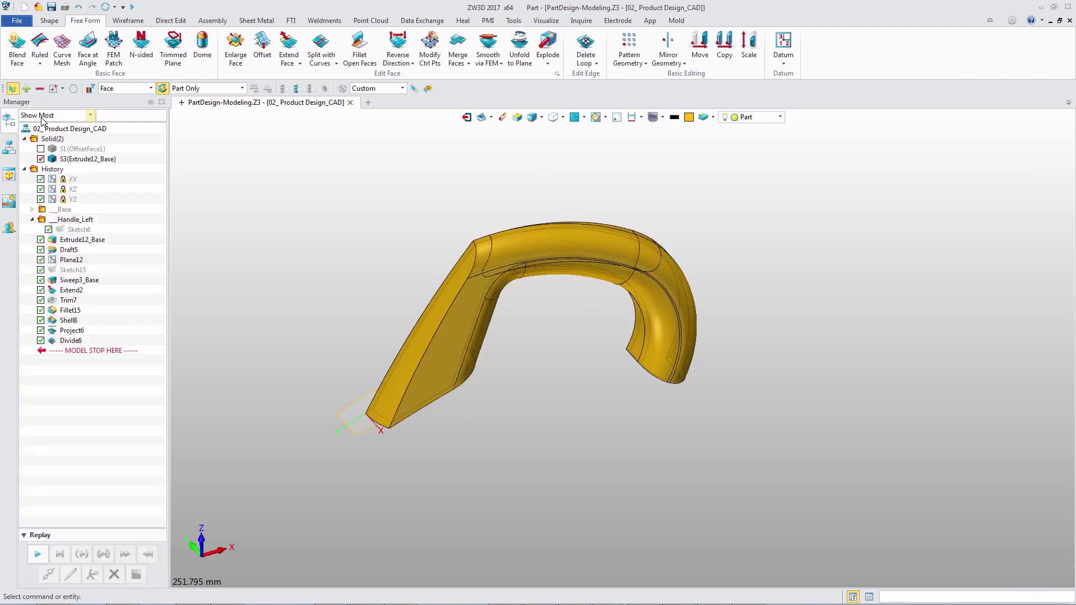
Step: Offset the seven faces inside the handle's grip outline by -1.5 mm with DE Face Offset
{"action": "left_click", "coordinate": [171, 20]}
{"action": "left_click", "coordinate": [82, 49]}
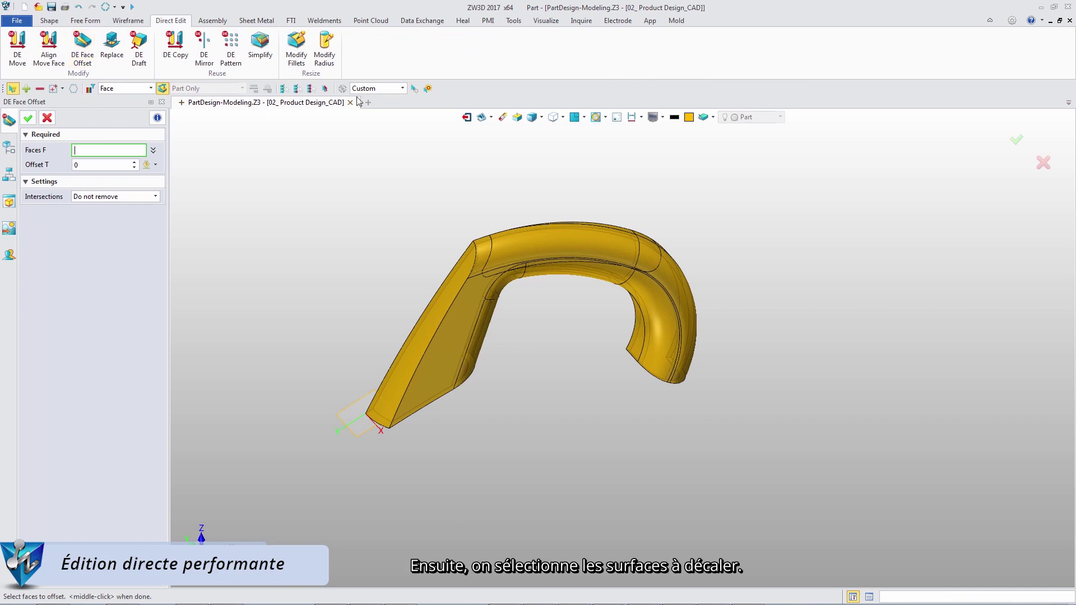
{"action": "left_click", "coordinate": [377, 89]}
{"action": "left_click", "coordinate": [376, 100]}
{"action": "left_click", "coordinate": [596, 242]}
{"action": "left_click", "coordinate": [644, 246]}
{"action": "left_click", "coordinate": [646, 238]}
{"action": "left_click", "coordinate": [625, 230]}
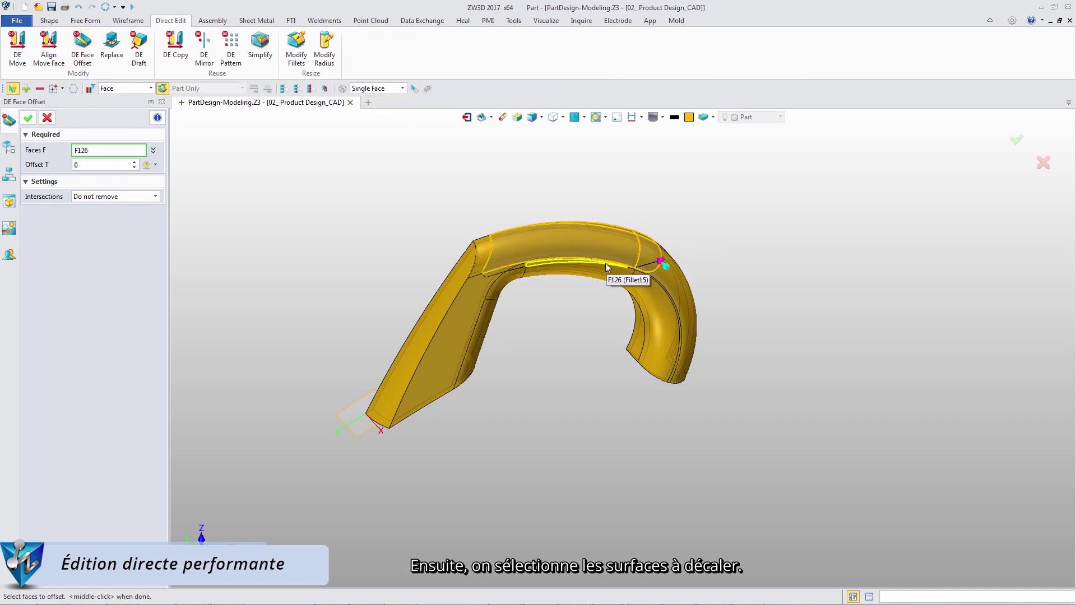
{"action": "left_click", "coordinate": [605, 263]}
{"action": "left_click", "coordinate": [525, 266]}
{"action": "left_click", "coordinate": [503, 268]}
{"action": "middle_click", "coordinate": [375, 211]}
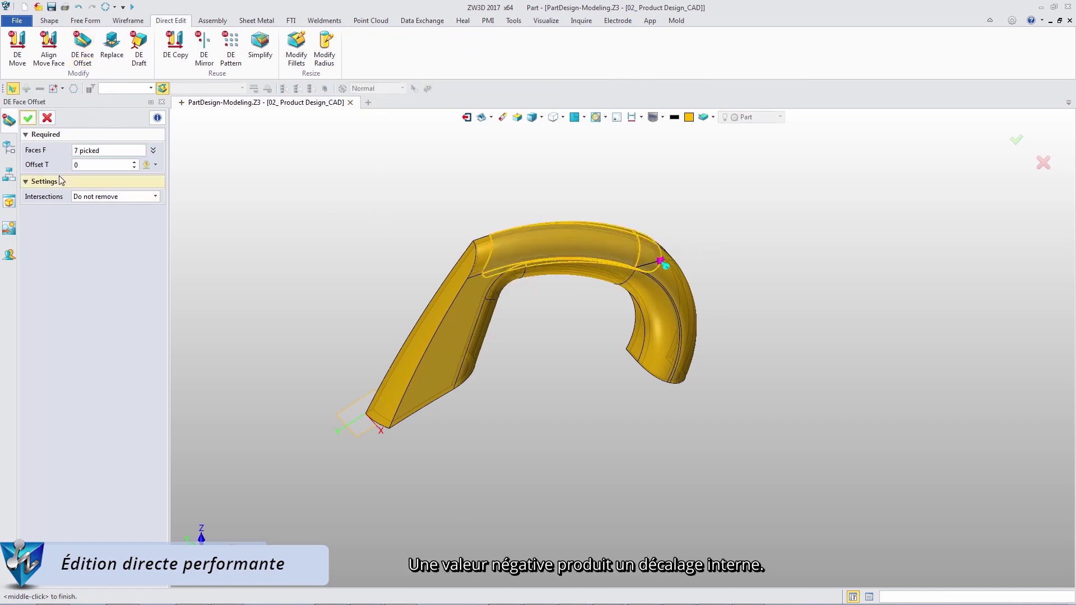
{"action": "left_click", "coordinate": [89, 166]}
{"action": "type", "text": "-1.5"}
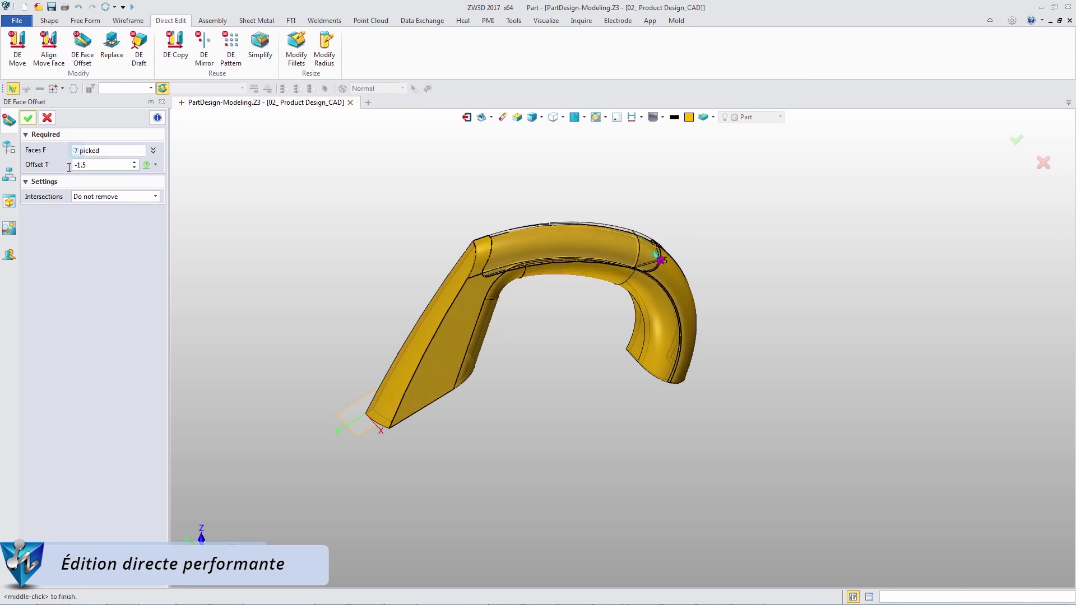
{"action": "left_click", "coordinate": [27, 119]}
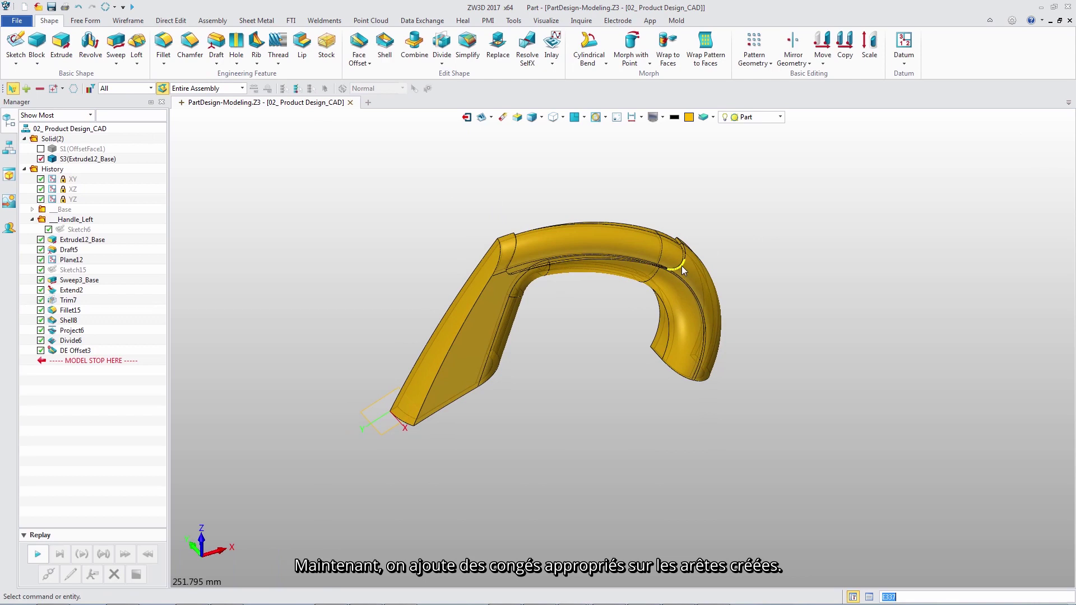
Step: Fillet the edges around the recessed grip area with a 0.5 mm radius
{"action": "right_click", "coordinate": [681, 266]}
{"action": "left_click", "coordinate": [698, 291]}
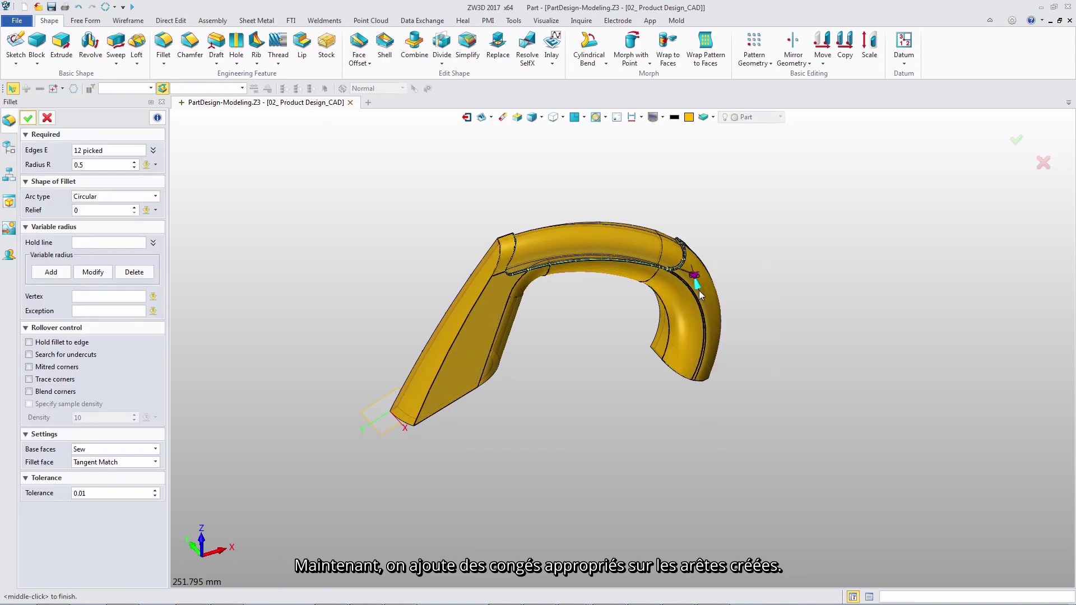
{"action": "left_click", "coordinate": [27, 118]}
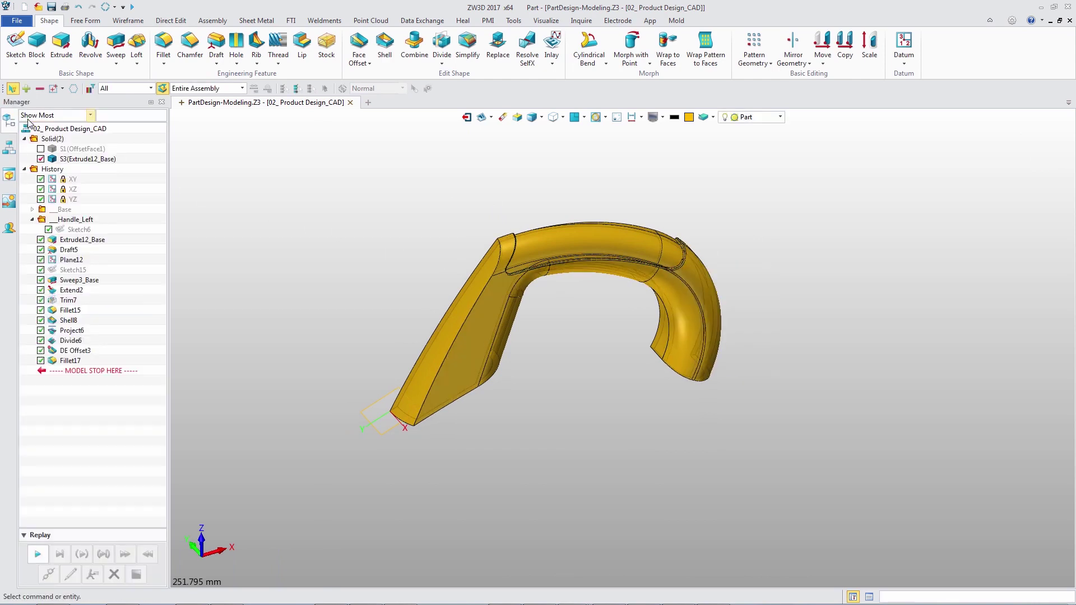
Step: Show the planer base solid and mirror both it and the handle as associative copies across the XZ plane
{"action": "middle_click_drag", "start_coordinate": [365, 281], "coordinate": [403, 231]}
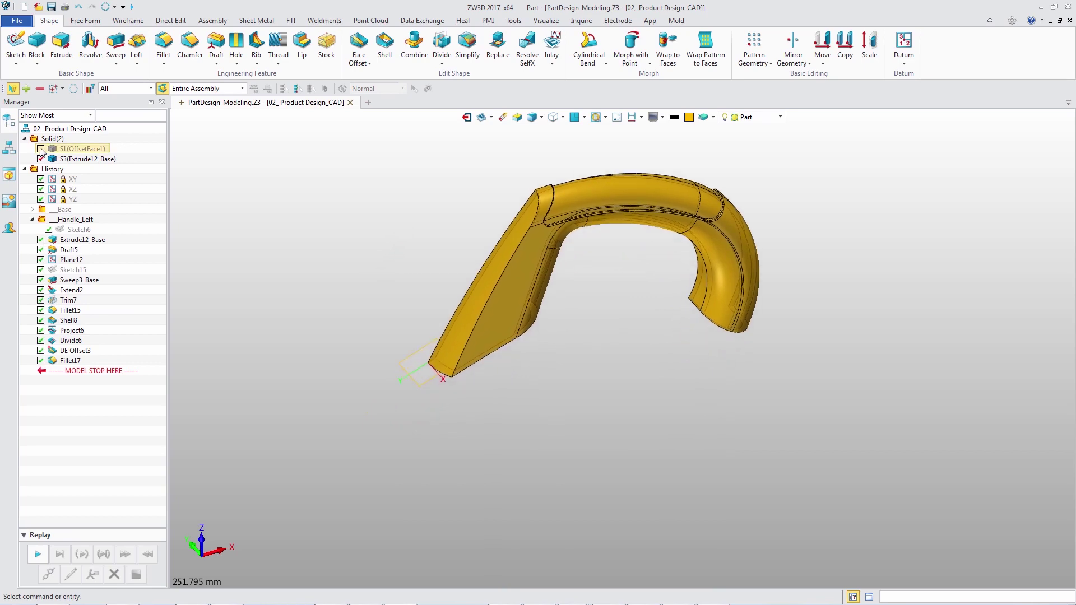
{"action": "left_click", "coordinate": [41, 149]}
{"action": "left_click", "coordinate": [793, 44]}
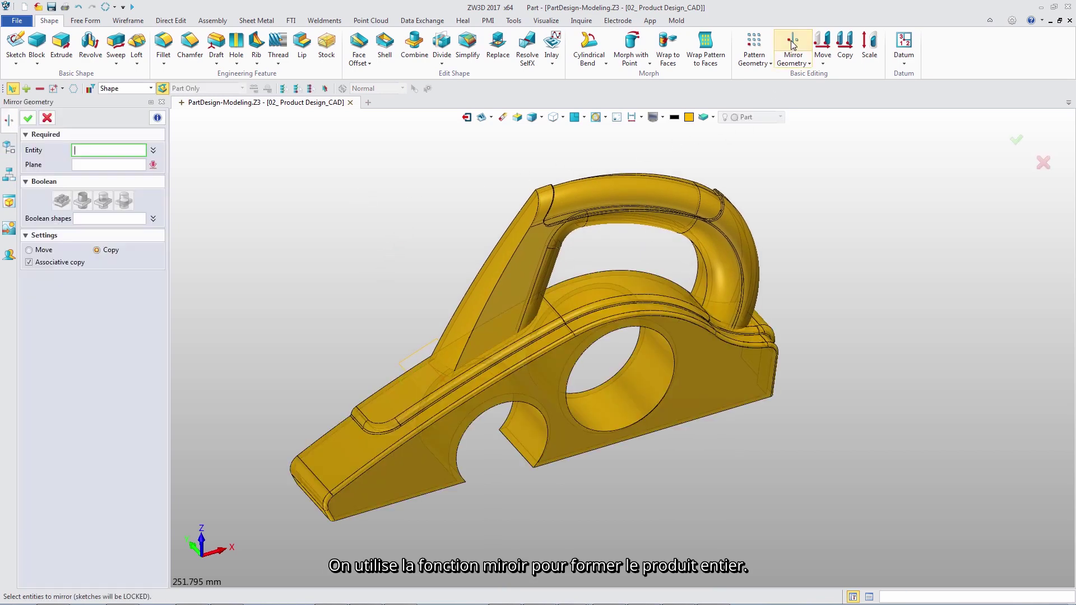
{"action": "left_click", "coordinate": [704, 294]}
{"action": "left_click", "coordinate": [707, 359]}
{"action": "scroll", "coordinate": [706, 357], "scroll_direction": "down", "scroll_amount": 3}
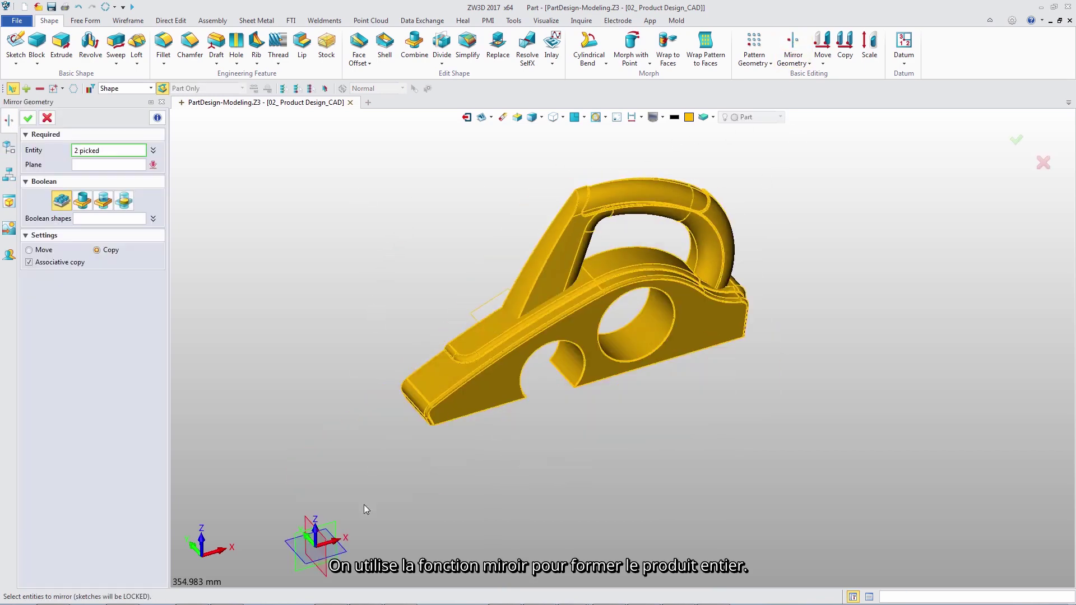
{"action": "middle_click", "coordinate": [364, 505]}
{"action": "left_click", "coordinate": [335, 527]}
{"action": "left_click", "coordinate": [28, 119]}
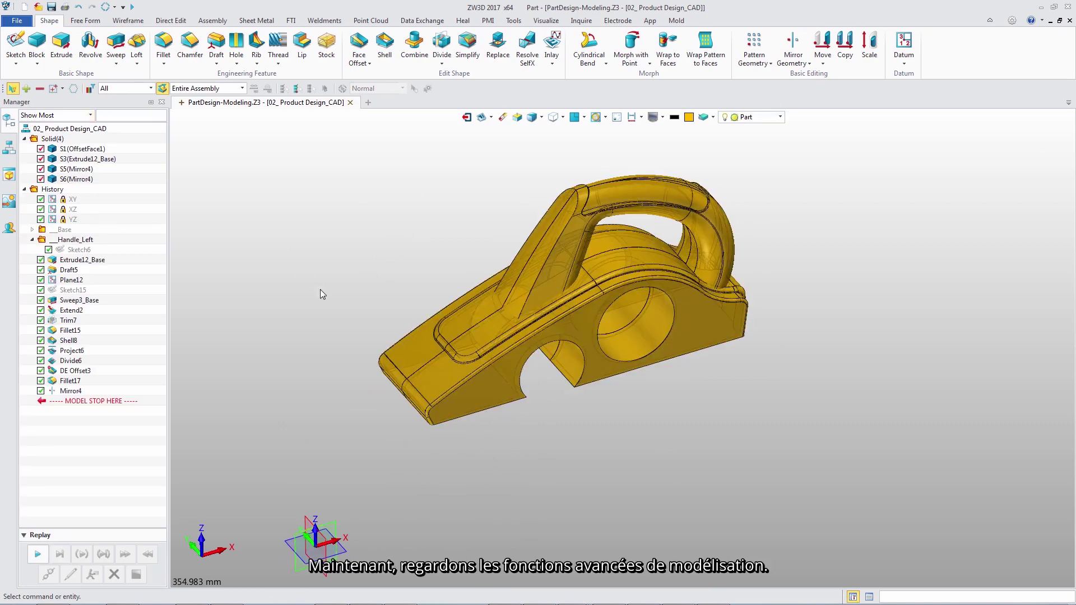
Step: Pattern the diamond over the flat rectangle with 9 instances spaced 10 mm and 5 instances in a second direction spaced 7 mm
{"action": "left_click", "coordinate": [706, 503]}
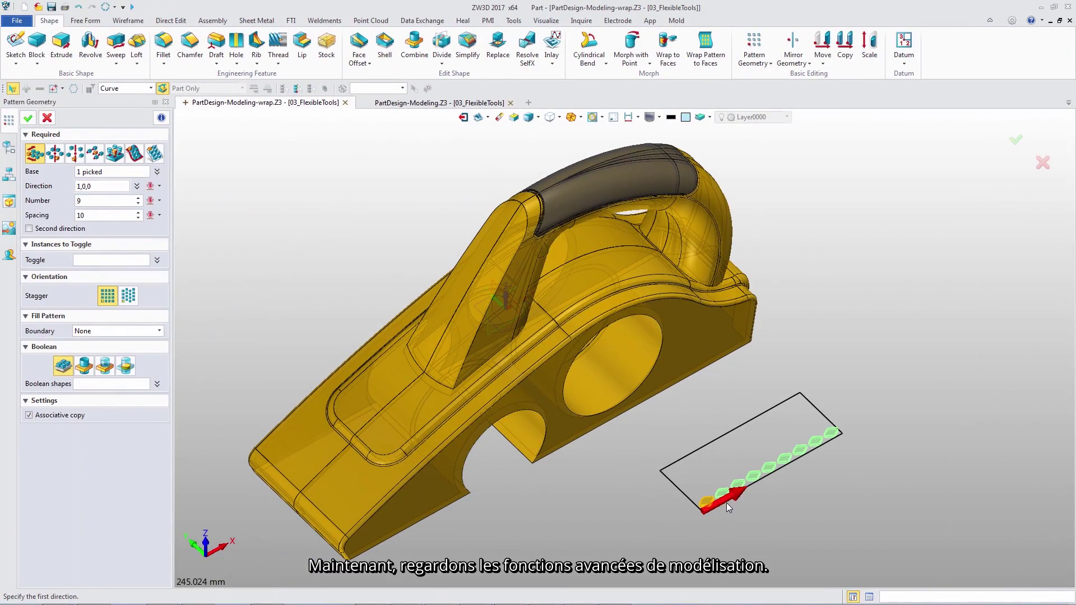
{"action": "left_click", "coordinate": [28, 228]}
{"action": "left_click", "coordinate": [93, 258]}
{"action": "scroll", "coordinate": [94, 258], "scroll_direction": "up", "scroll_amount": 3}
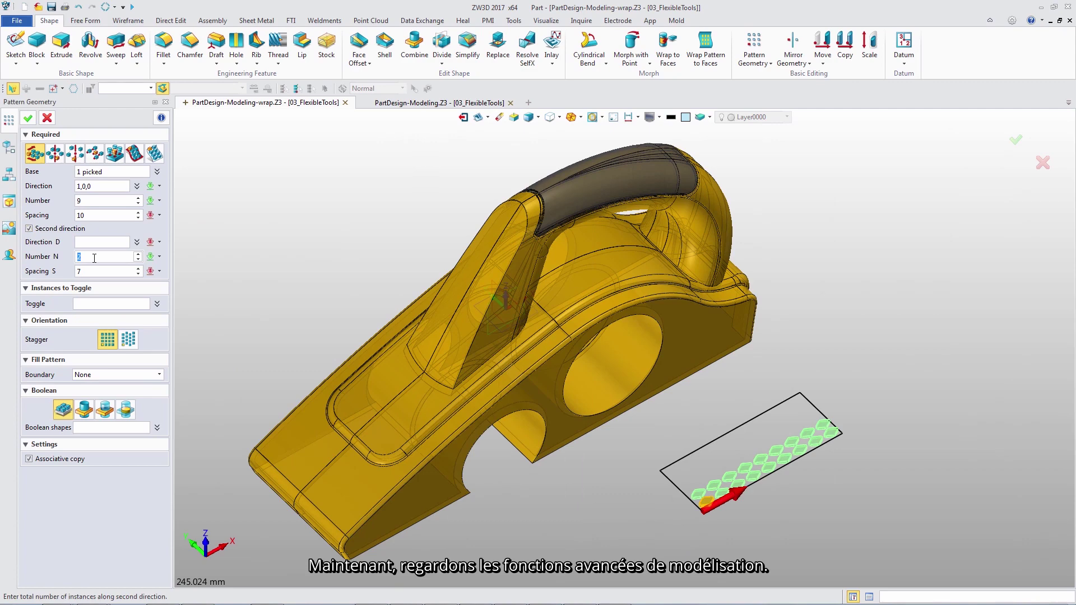
{"action": "middle_click", "coordinate": [204, 264]}
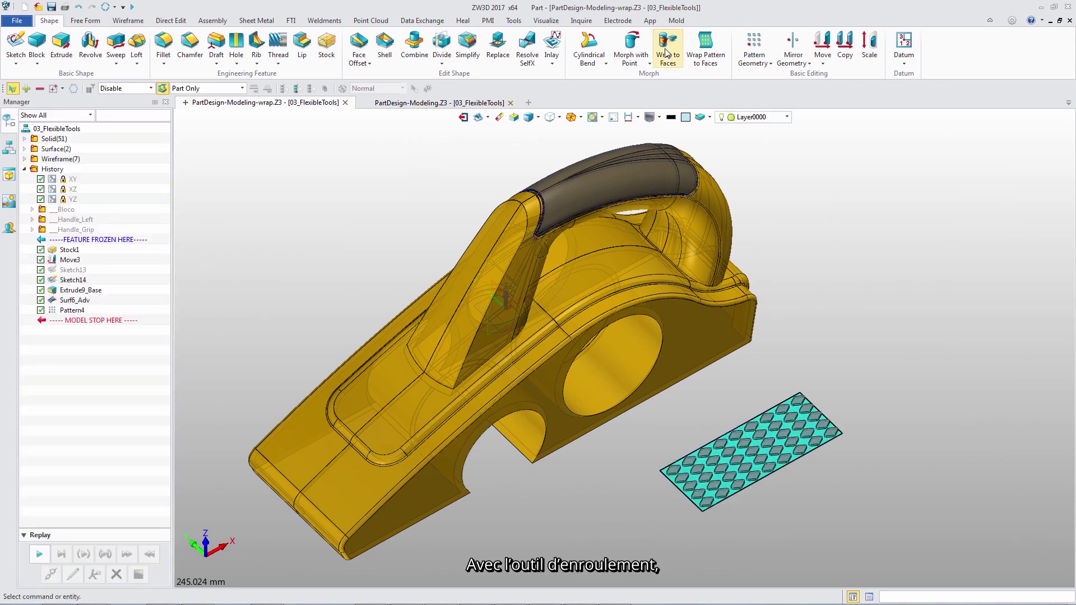
Step: Wrap all the patterned diamonds from the flat rectangular face onto the dark grip surface of the handle
{"action": "left_click", "coordinate": [668, 48]}
{"action": "left_click_drag", "start_coordinate": [644, 382], "coordinate": [855, 519]}
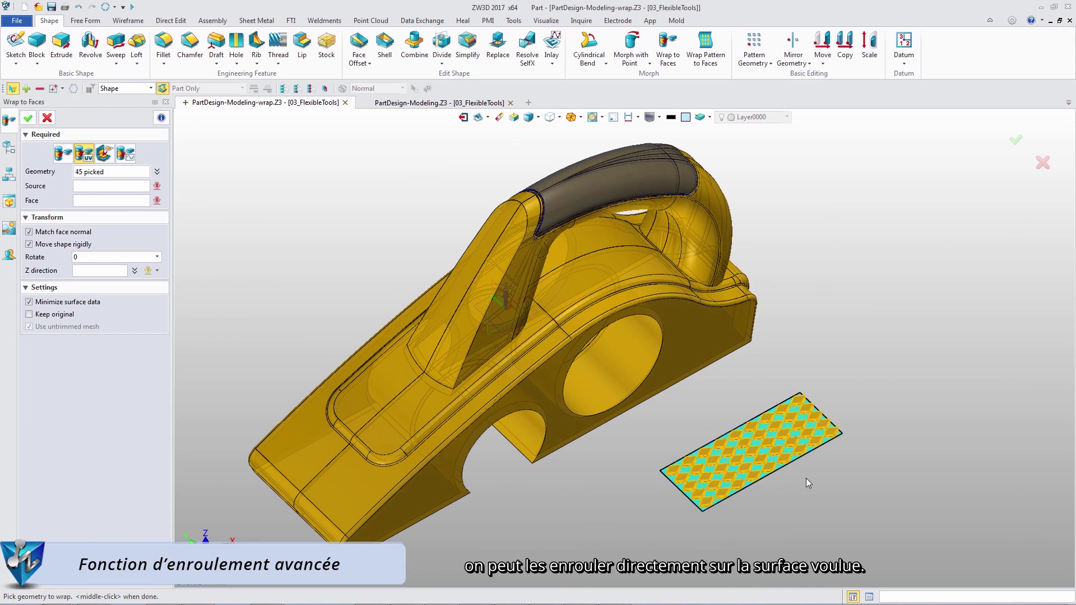
{"action": "middle_click", "coordinate": [808, 483]}
{"action": "left_click", "coordinate": [783, 472]}
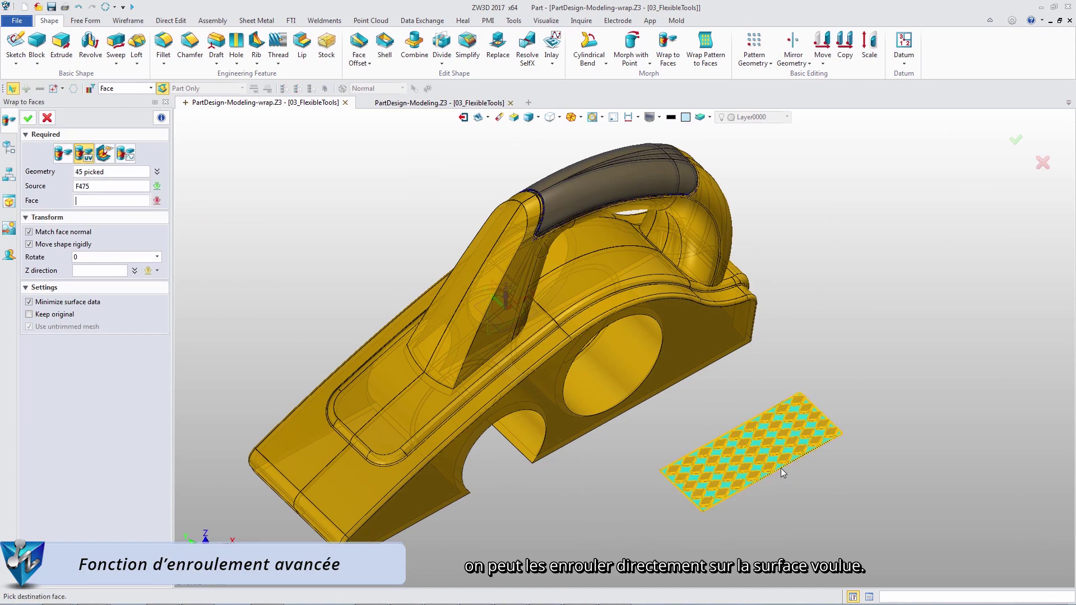
{"action": "left_click", "coordinate": [552, 229]}
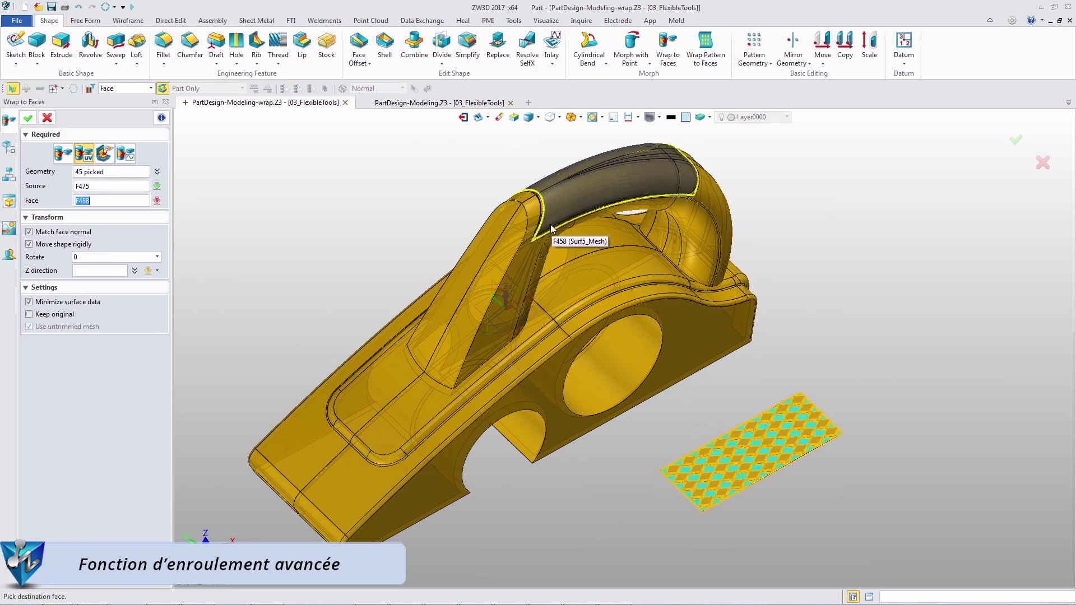
{"action": "middle_click", "coordinate": [358, 223]}
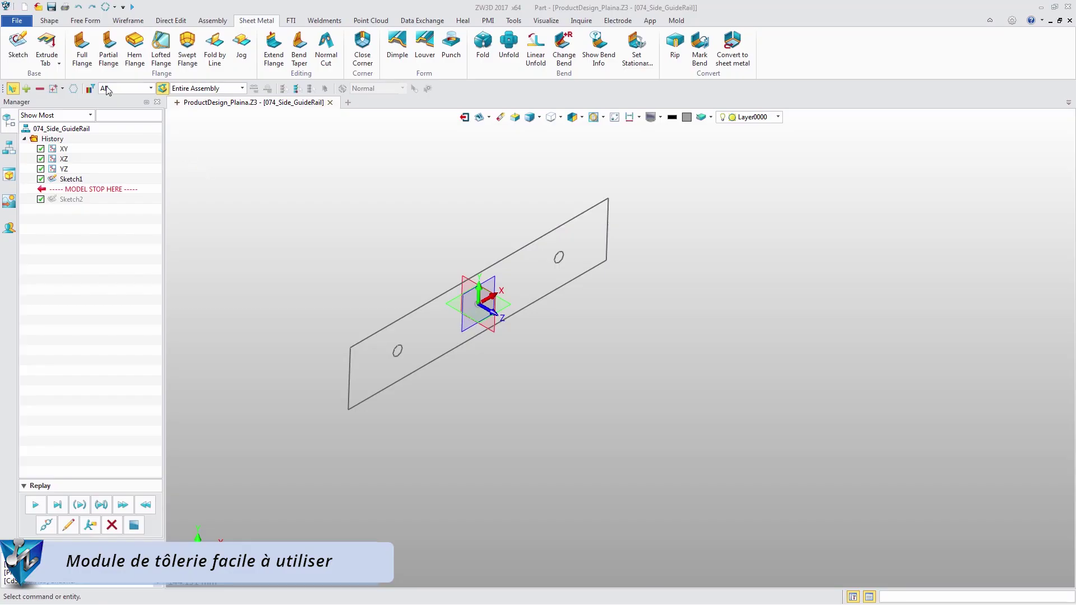
Step: Extrude the rectangular guide rail sketch with two holes into a 2 mm thick sheet metal tab
{"action": "left_click", "coordinate": [46, 44]}
{"action": "left_click", "coordinate": [415, 308]}
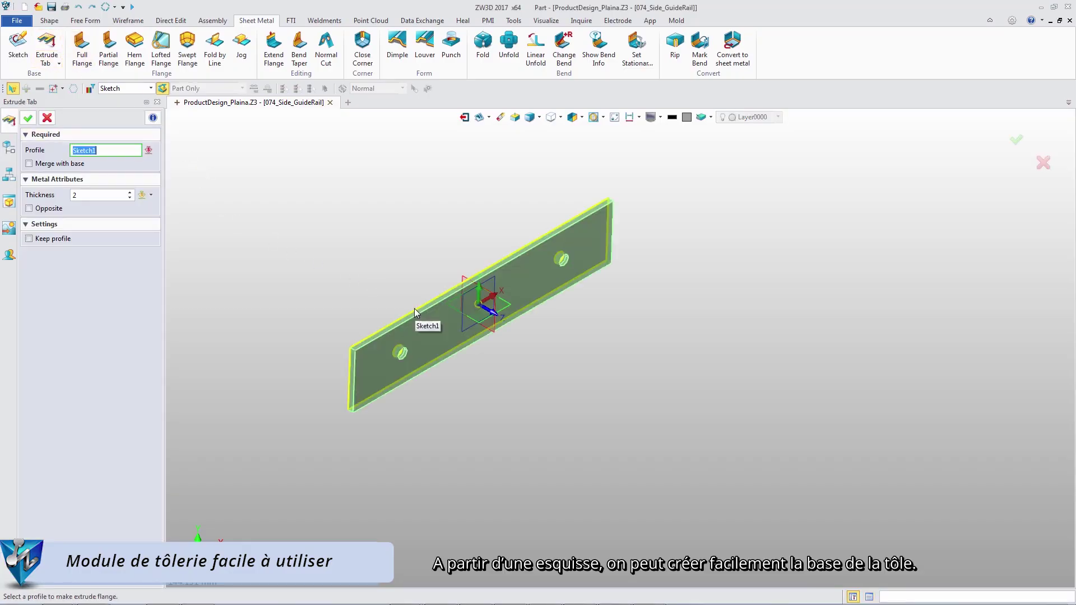
{"action": "middle_click", "coordinate": [412, 304]}
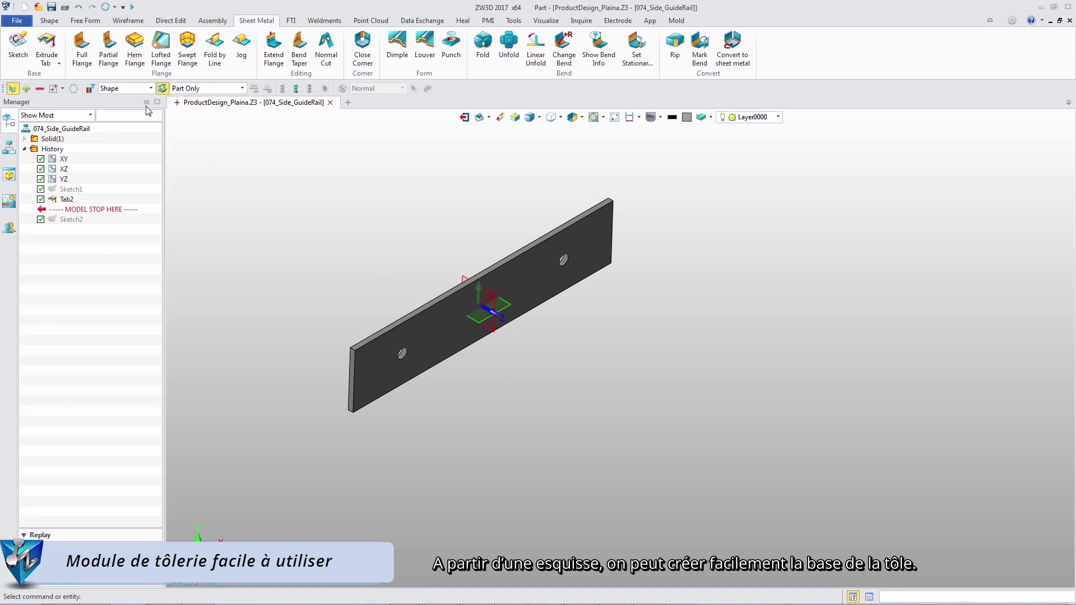
Step: Add 90-degree full flanges with a 1 mm radius and 6 mm length along both long edges of the tab
{"action": "left_click", "coordinate": [82, 48]}
{"action": "left_click", "coordinate": [439, 300]}
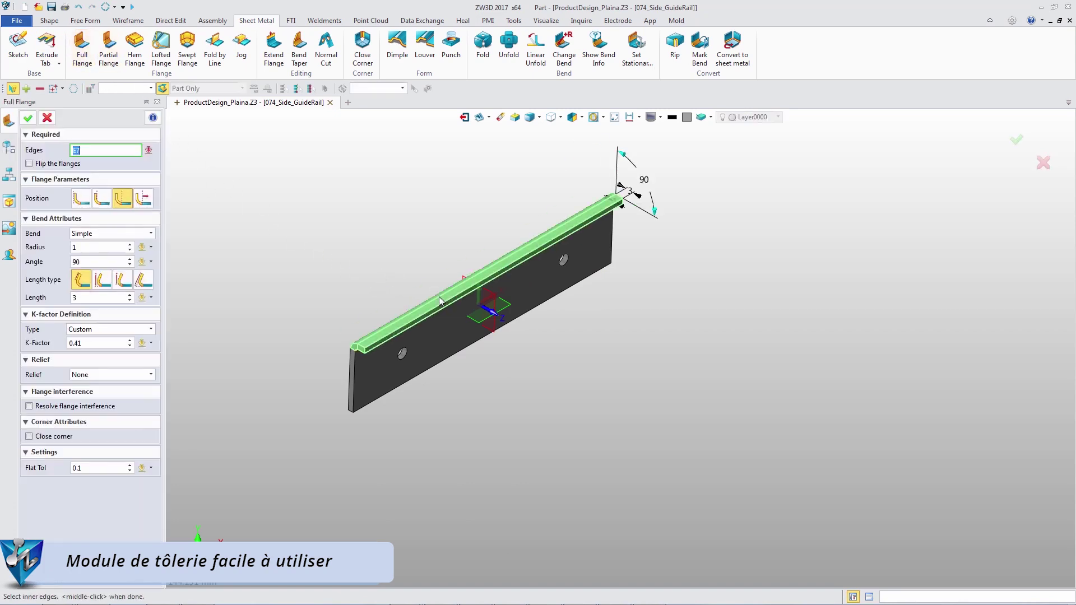
{"action": "left_click", "coordinate": [471, 344]}
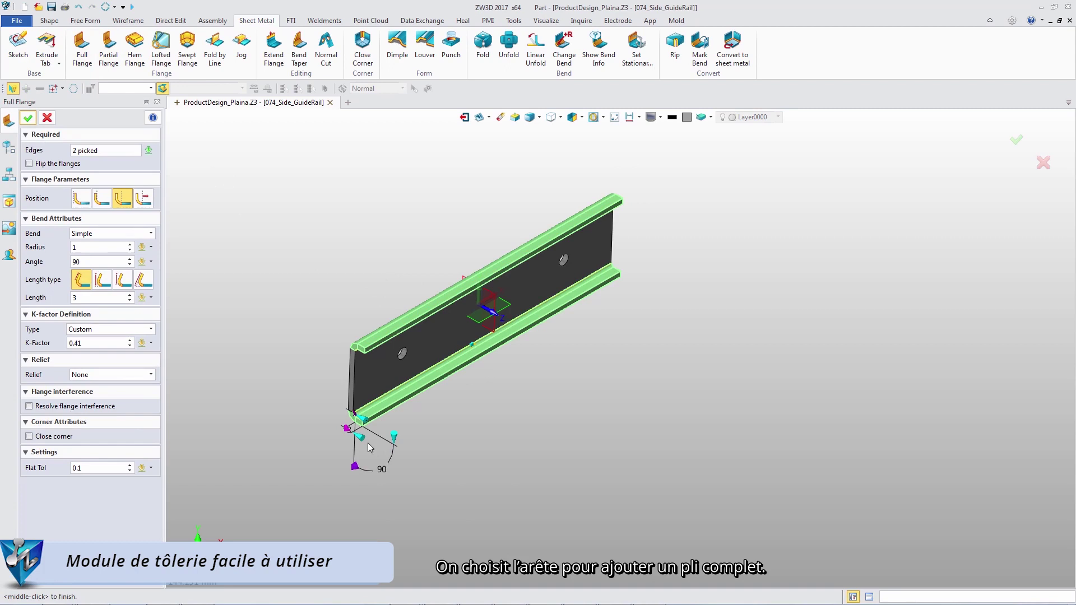
{"action": "left_click_drag", "start_coordinate": [362, 440], "coordinate": [368, 441]}
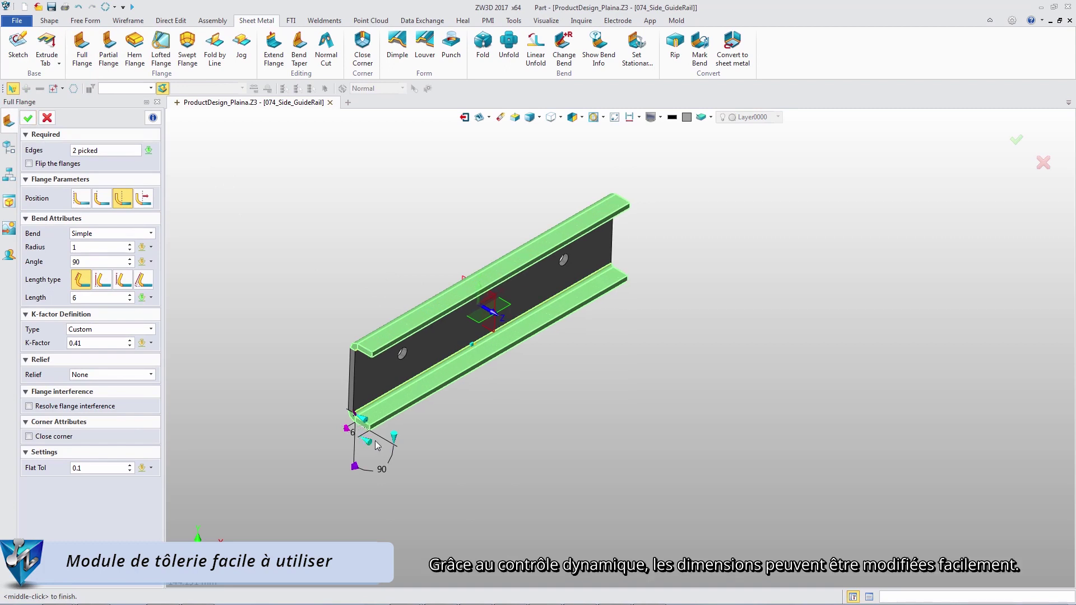
{"action": "middle_click", "coordinate": [463, 434]}
Step: Add full flanges 6 mm long at a 45-degree angle on both short end edges of the plate
{"action": "middle_click", "coordinate": [462, 435]}
{"action": "left_click", "coordinate": [355, 389]}
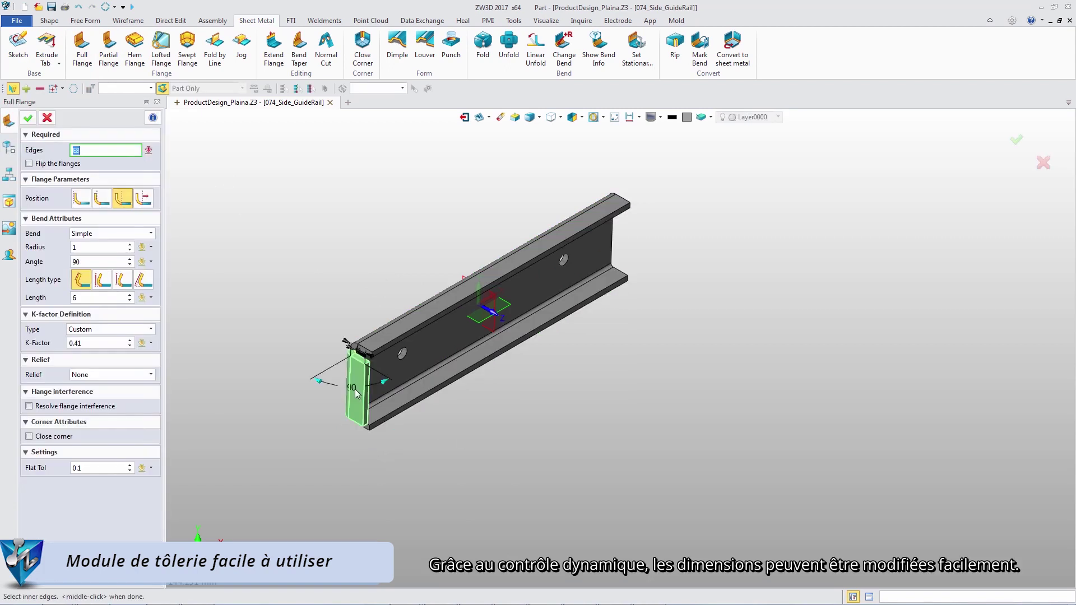
{"action": "left_click", "coordinate": [618, 264]}
{"action": "left_click_drag", "start_coordinate": [680, 267], "coordinate": [642, 268]}
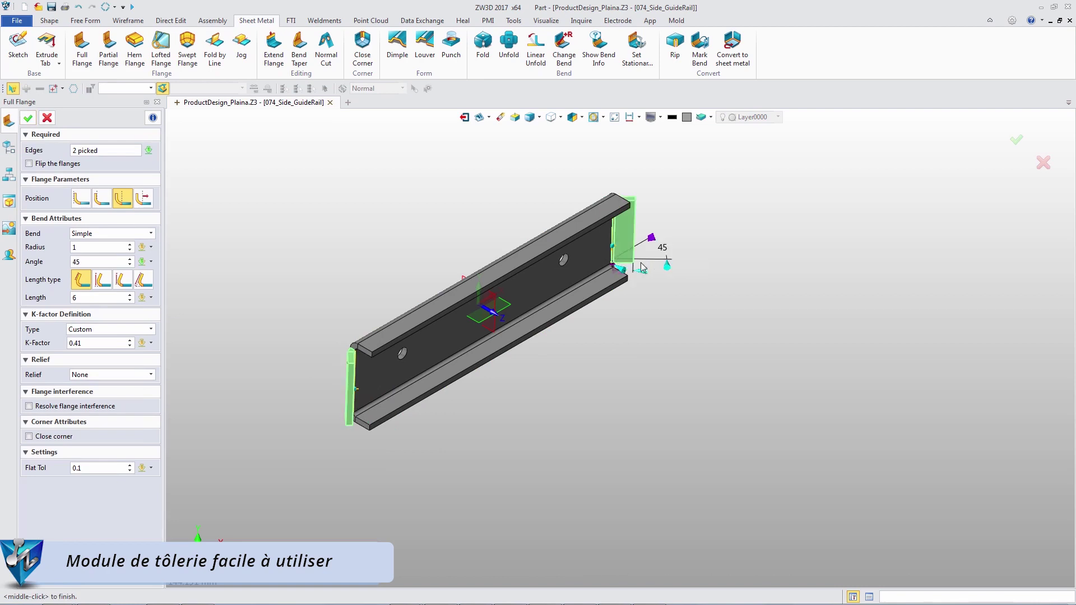
{"action": "middle_click", "coordinate": [673, 351]}
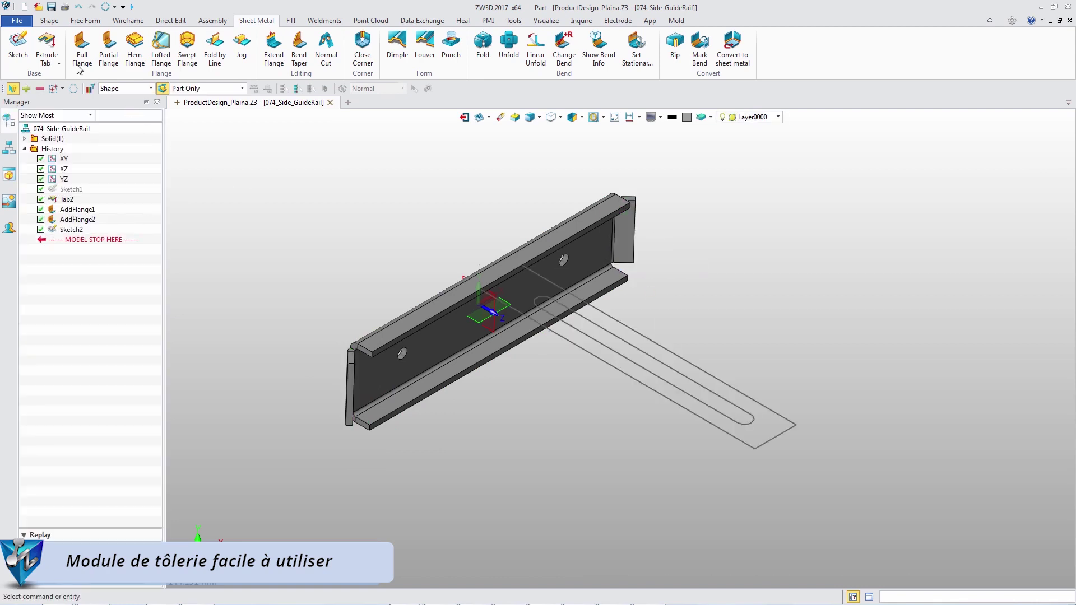
Step: Extrude the slotted arm sketch into a 2 mm thick sheet metal tab on the opposite side, merged with the base rail
{"action": "left_click", "coordinate": [47, 42]}
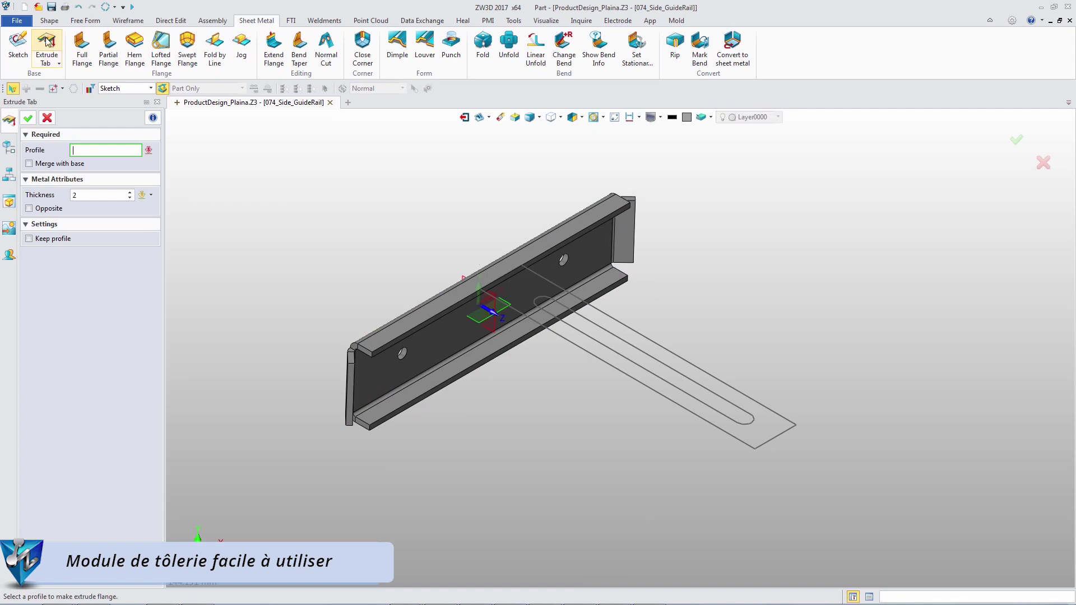
{"action": "left_click", "coordinate": [638, 388]}
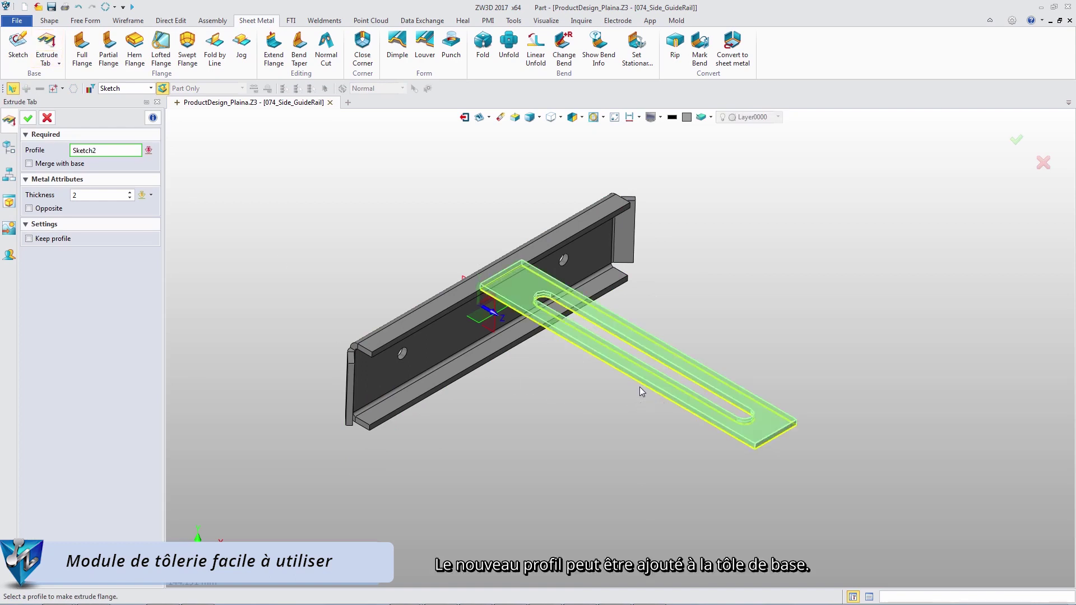
{"action": "left_click", "coordinate": [56, 210]}
{"action": "left_click", "coordinate": [43, 165]}
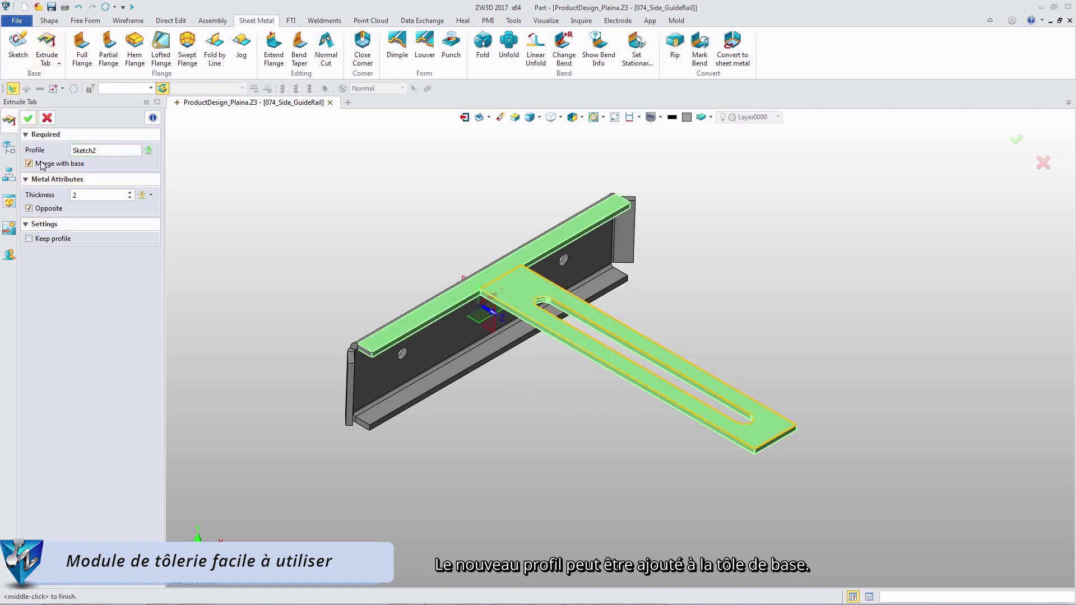
{"action": "left_click", "coordinate": [29, 118]}
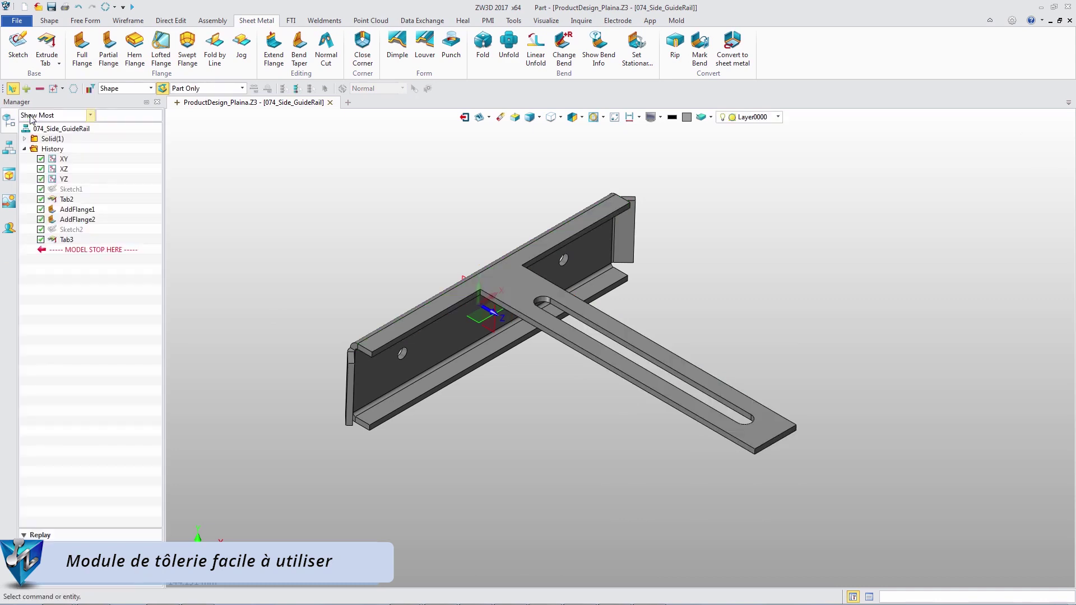
Step: Add upright full flanges with a 1 mm bend radius along both long edges of the slotted arm
{"action": "left_click", "coordinate": [82, 49]}
{"action": "left_click", "coordinate": [769, 409]}
{"action": "middle_click", "coordinate": [770, 408]}
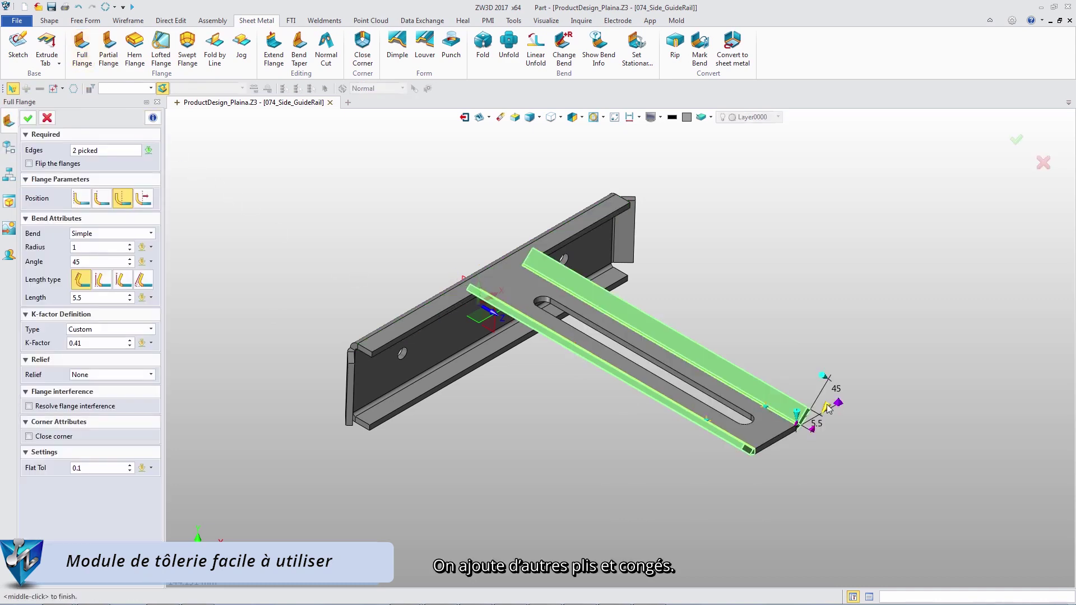
{"action": "left_click_drag", "start_coordinate": [823, 410], "coordinate": [826, 407]}
{"action": "left_click", "coordinate": [85, 264]}
{"action": "scroll", "coordinate": [84, 263], "scroll_direction": "up", "scroll_amount": 8}
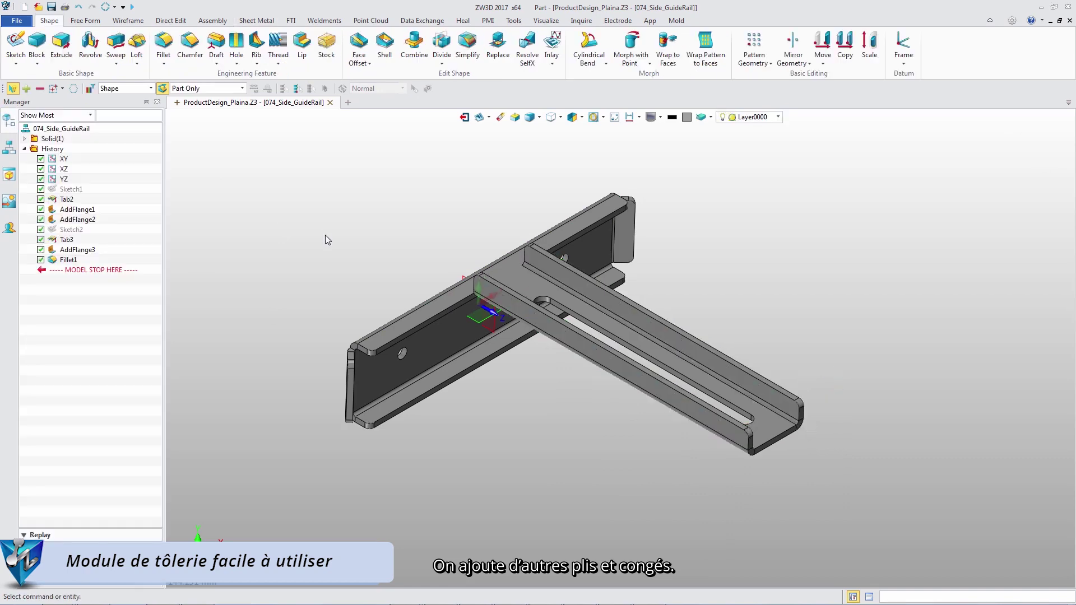
Step: Unfold the whole guide rail into a flat pattern, keeping the slotted arm's flat face stationary
{"action": "left_click", "coordinate": [256, 20]}
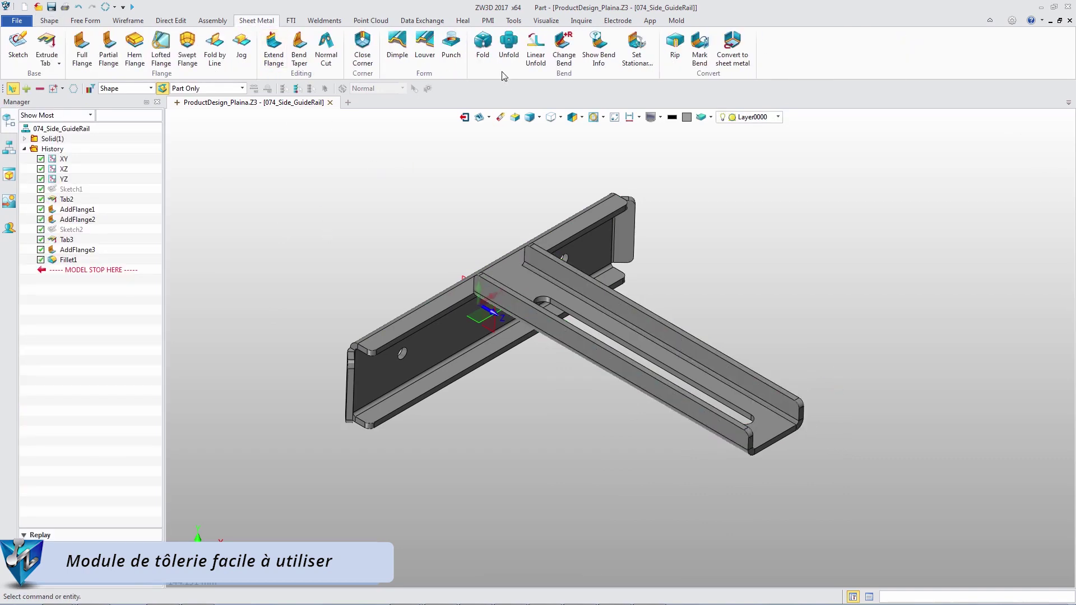
{"action": "left_click", "coordinate": [508, 45]}
{"action": "left_click", "coordinate": [540, 292]}
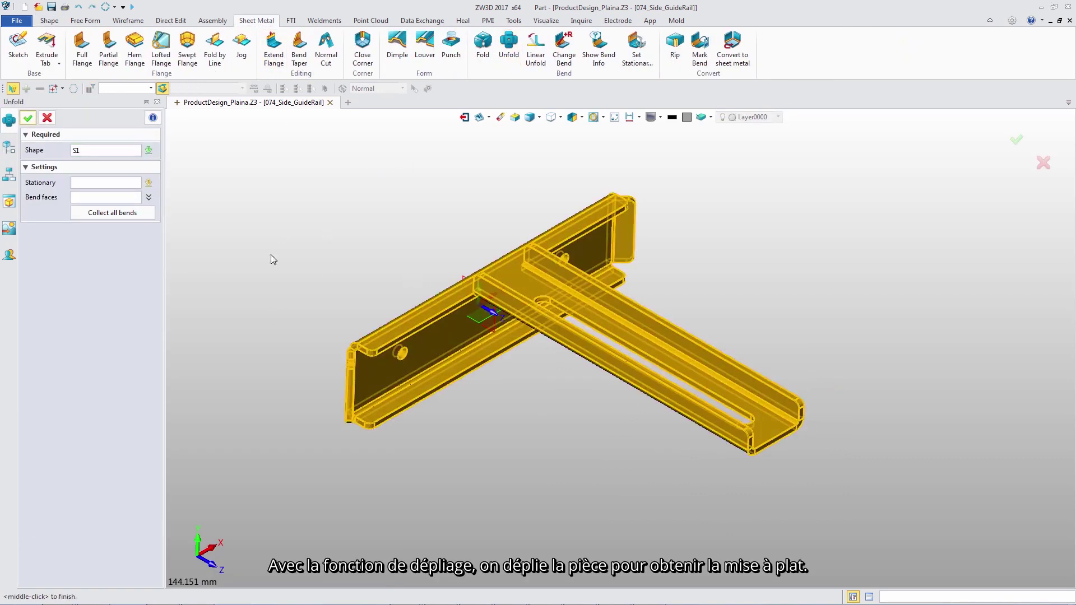
{"action": "left_click", "coordinate": [122, 181]}
{"action": "left_click", "coordinate": [508, 285]}
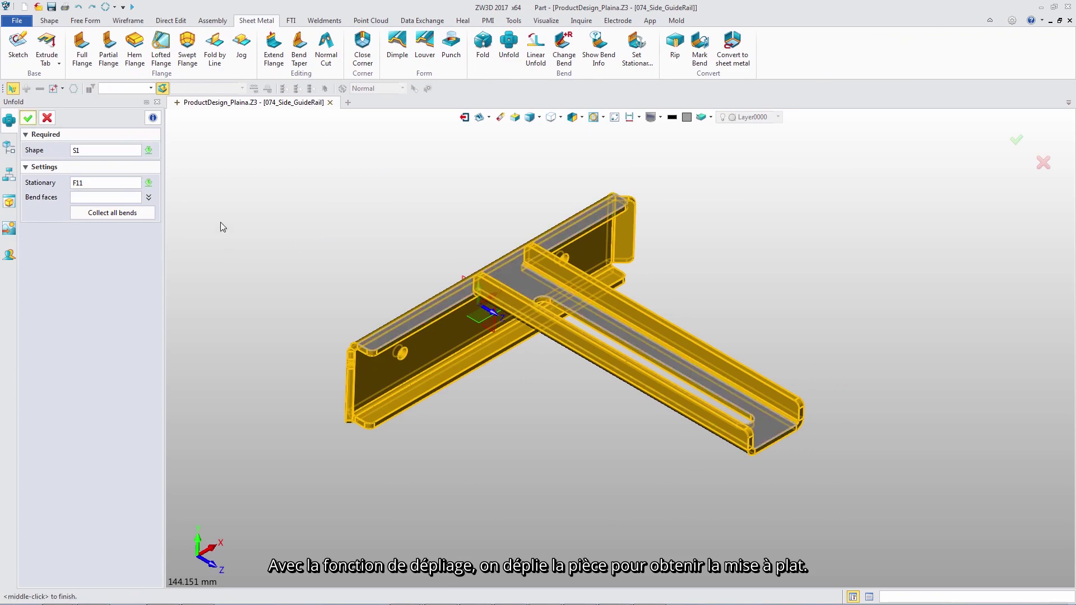
{"action": "middle_click", "coordinate": [173, 207]}
Step: Fold the flattened guide rail back into its bent shape
{"action": "left_click", "coordinate": [482, 44]}
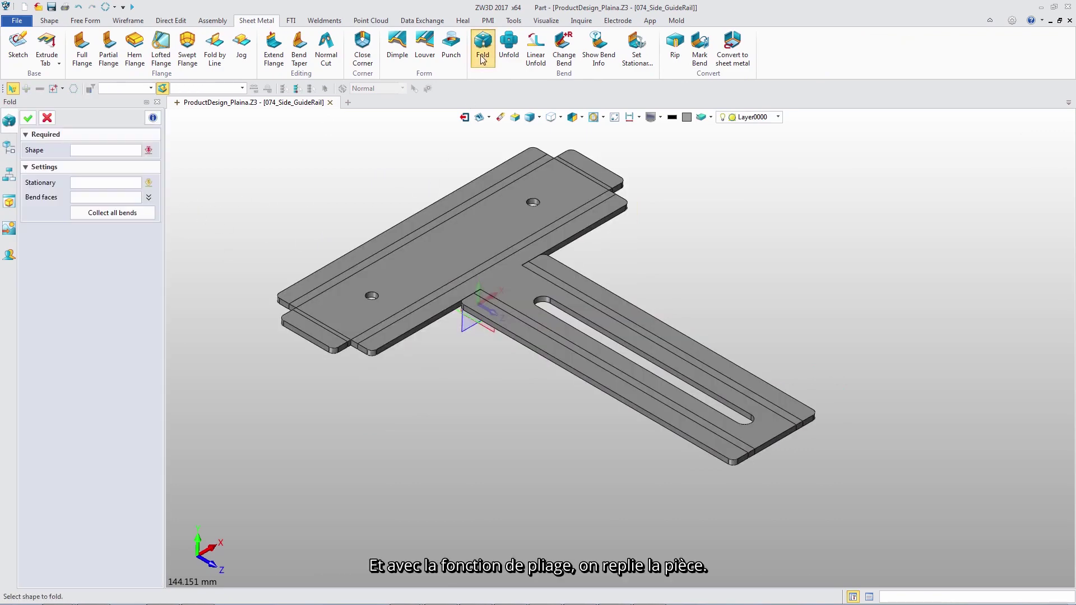
{"action": "left_click", "coordinate": [474, 241]}
{"action": "middle_click", "coordinate": [350, 202]}
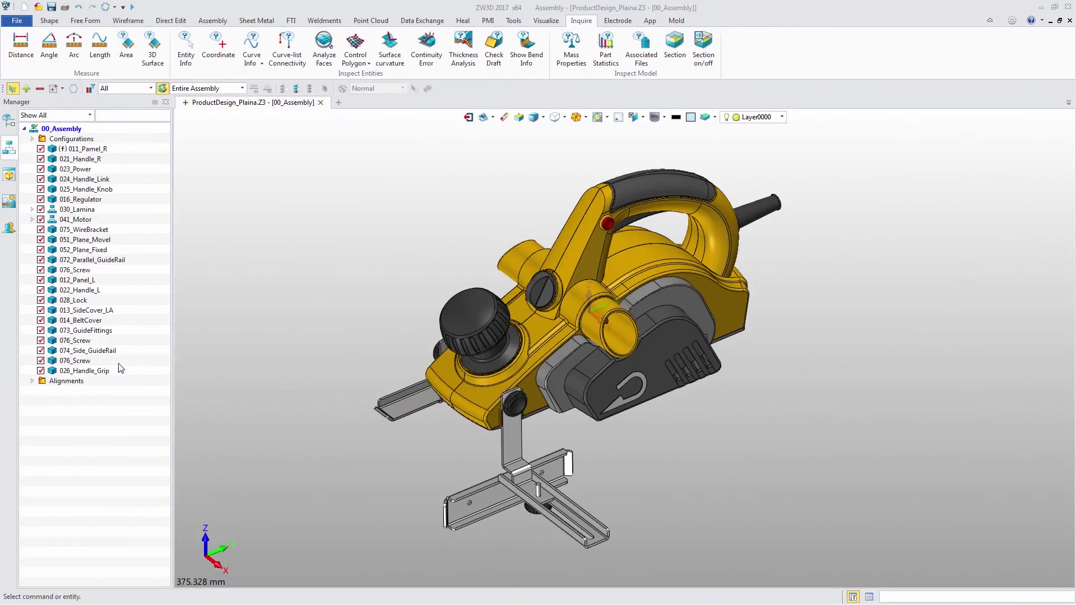
Step: Switch the 026_Handle_Grip component in the assembly to its configuration with the patterned grip texture
{"action": "right_click", "coordinate": [110, 373]}
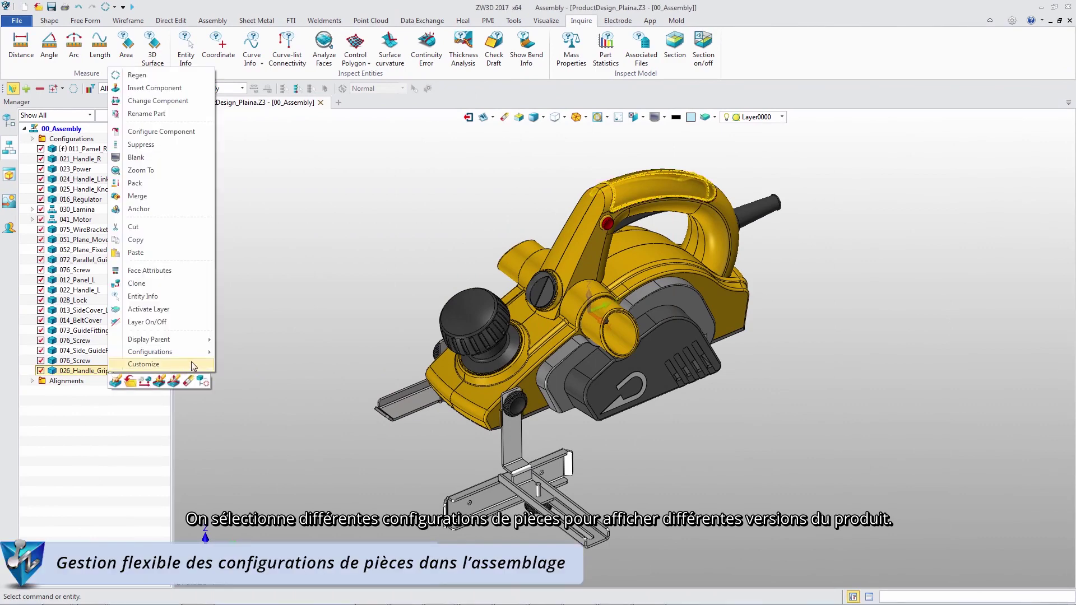
{"action": "mouse_move", "coordinate": [200, 360]}
{"action": "left_click", "coordinate": [258, 366]}
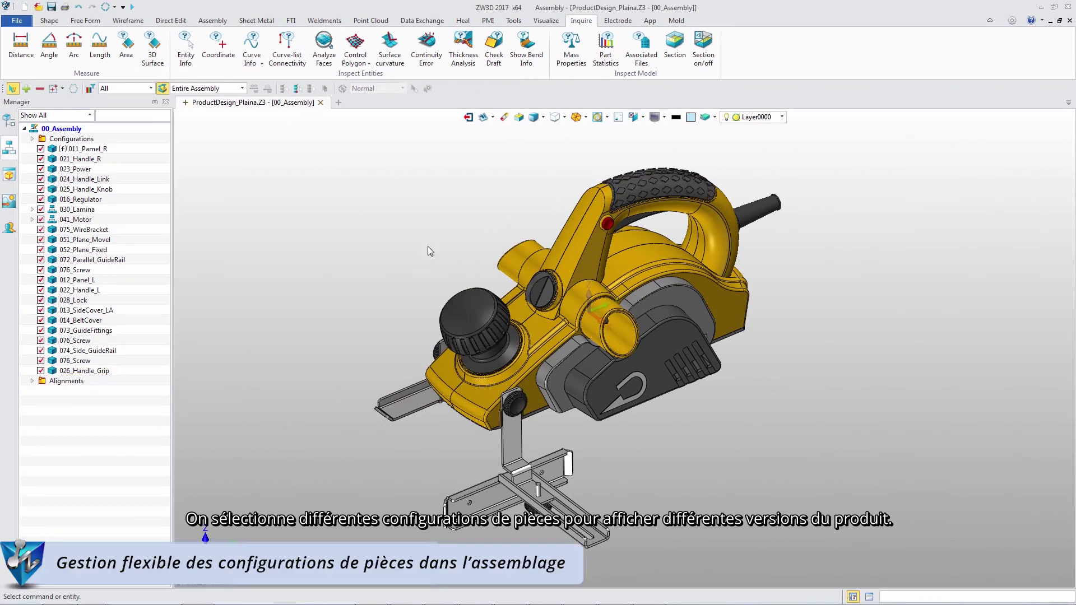
Step: Inspect the planer assembly's interior with a section plane moved through the body
{"action": "left_click", "coordinate": [674, 45]}
{"action": "left_click_drag", "start_coordinate": [730, 417], "coordinate": [639, 350]}
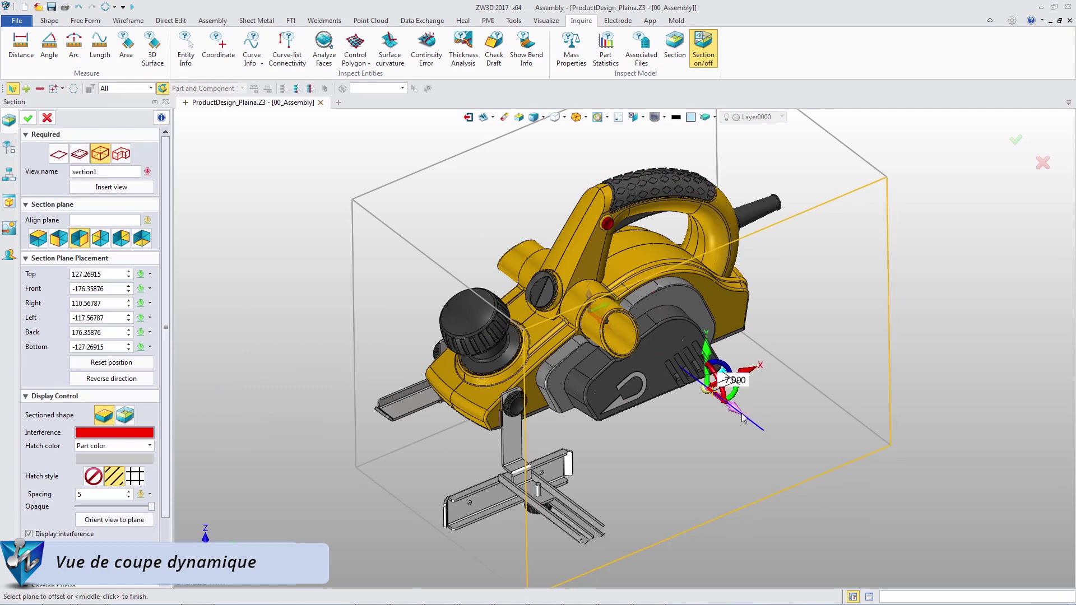
{"action": "middle_click", "coordinate": [631, 391]}
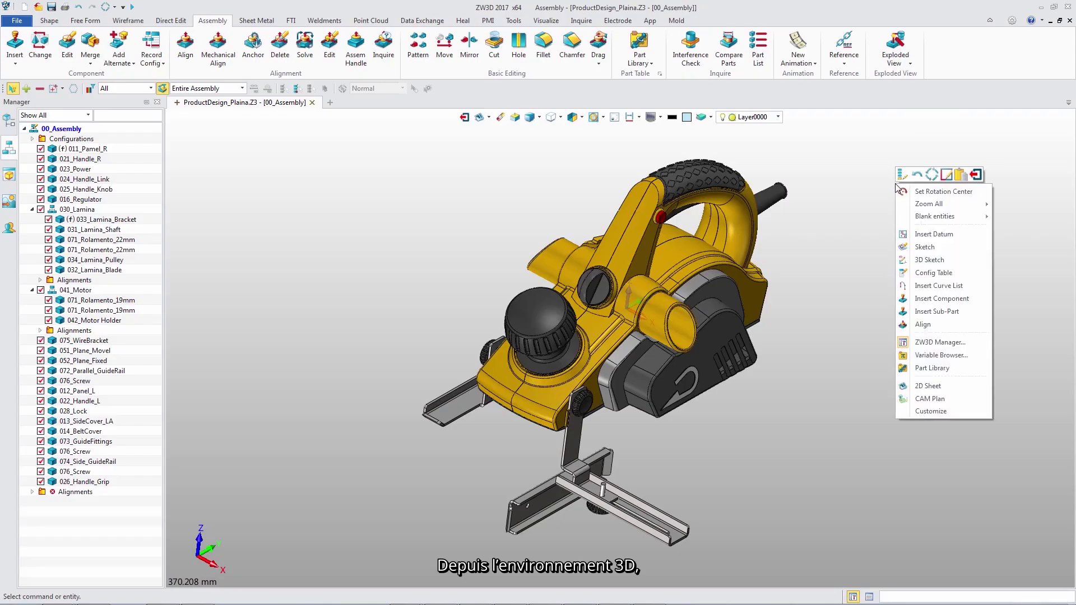
Step: Create a 2D drawing sheet of the planer assembly using the A2_H(ANSI) template
{"action": "left_click", "coordinate": [931, 392]}
{"action": "left_click", "coordinate": [933, 265]}
{"action": "left_click", "coordinate": [925, 403]}
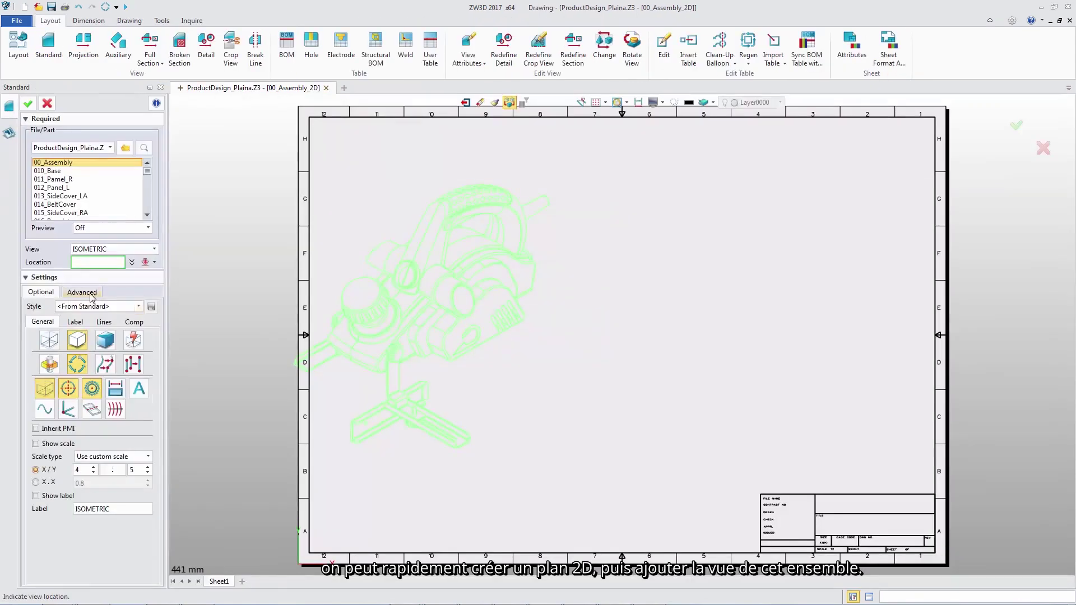
Step: Place an exploded isometric view of 00_Assembly on the sheet at 4:5 scale, without hidden lines or centerlines
{"action": "left_click", "coordinate": [89, 293]}
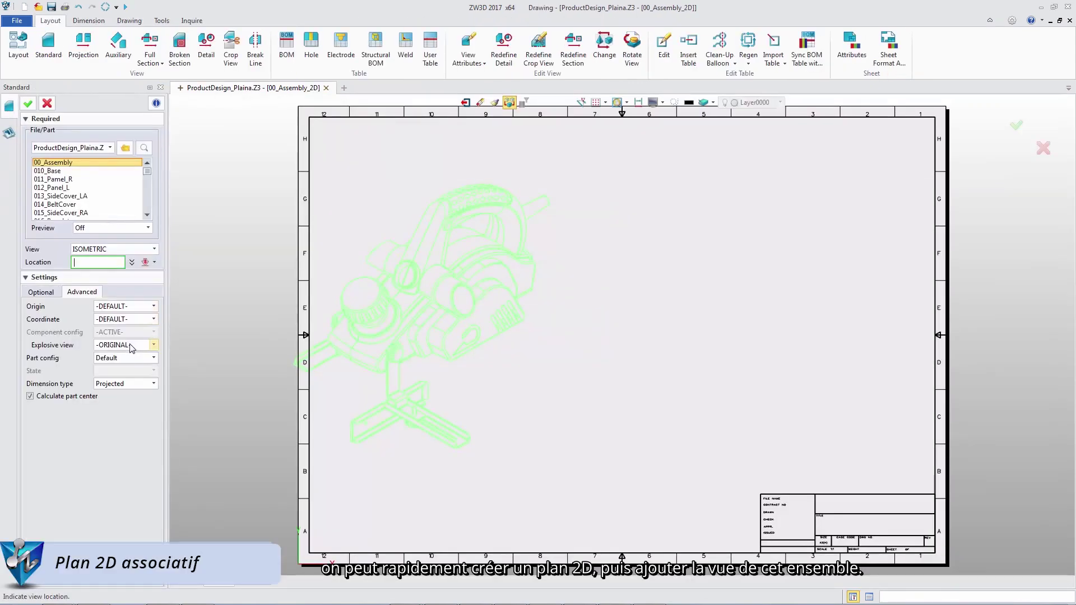
{"action": "left_click", "coordinate": [129, 345]}
{"action": "left_click", "coordinate": [130, 372]}
{"action": "left_click", "coordinate": [42, 292]}
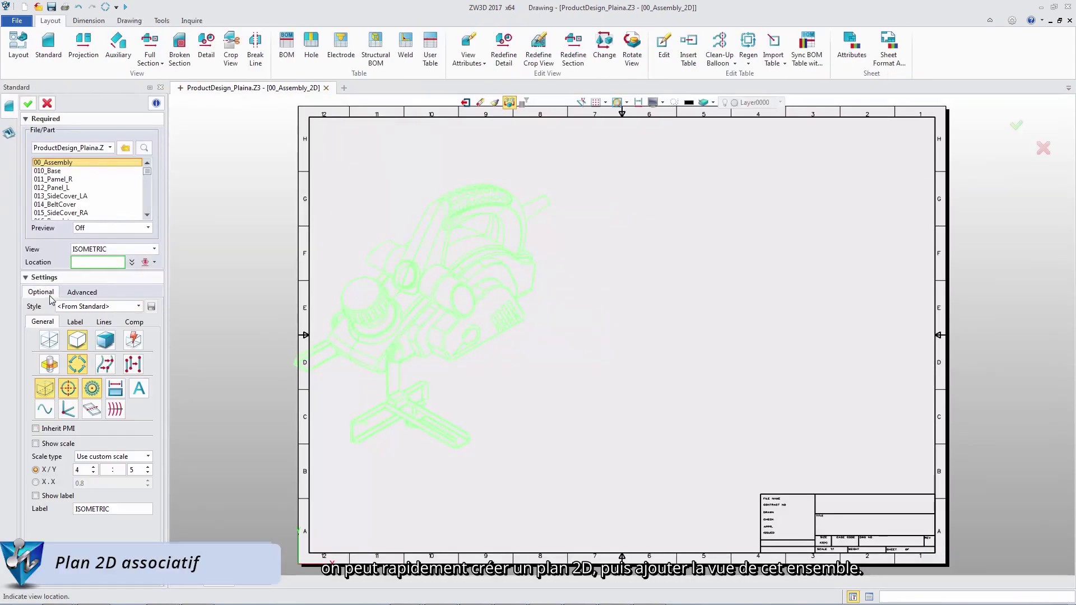
{"action": "left_click", "coordinate": [552, 235]}
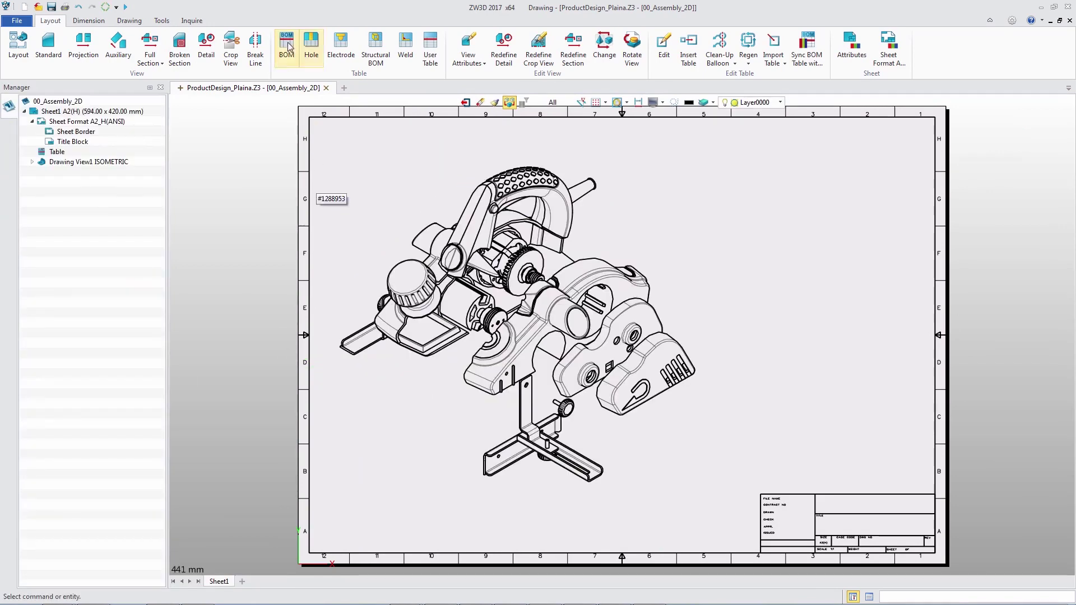
Step: Create a parts-only BOM for the exploded view, ordered by name, and place the table above the title block
{"action": "left_click", "coordinate": [287, 45]}
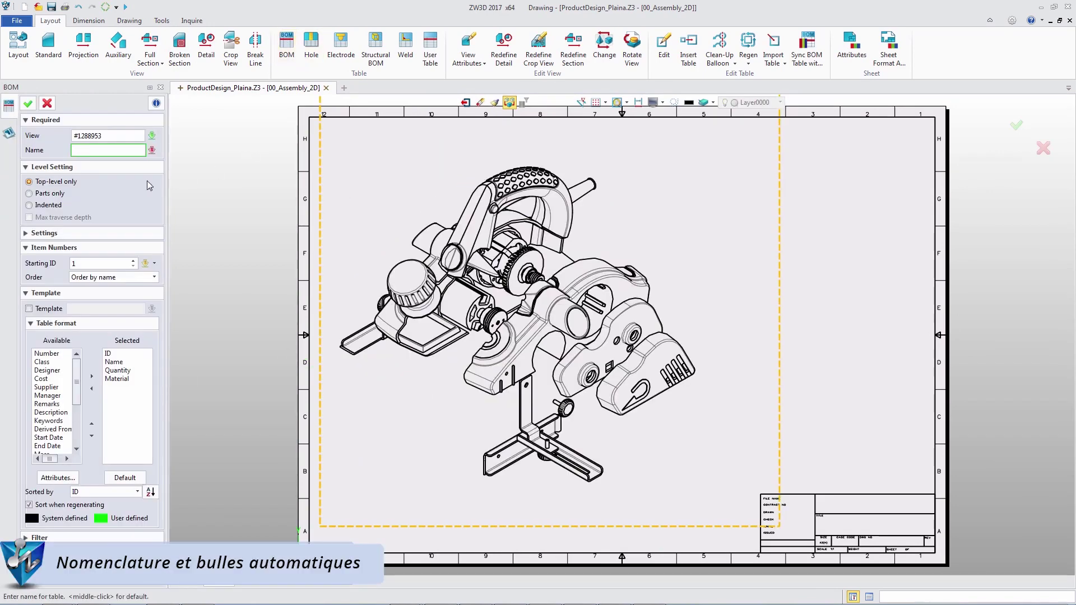
{"action": "left_click", "coordinate": [34, 194]}
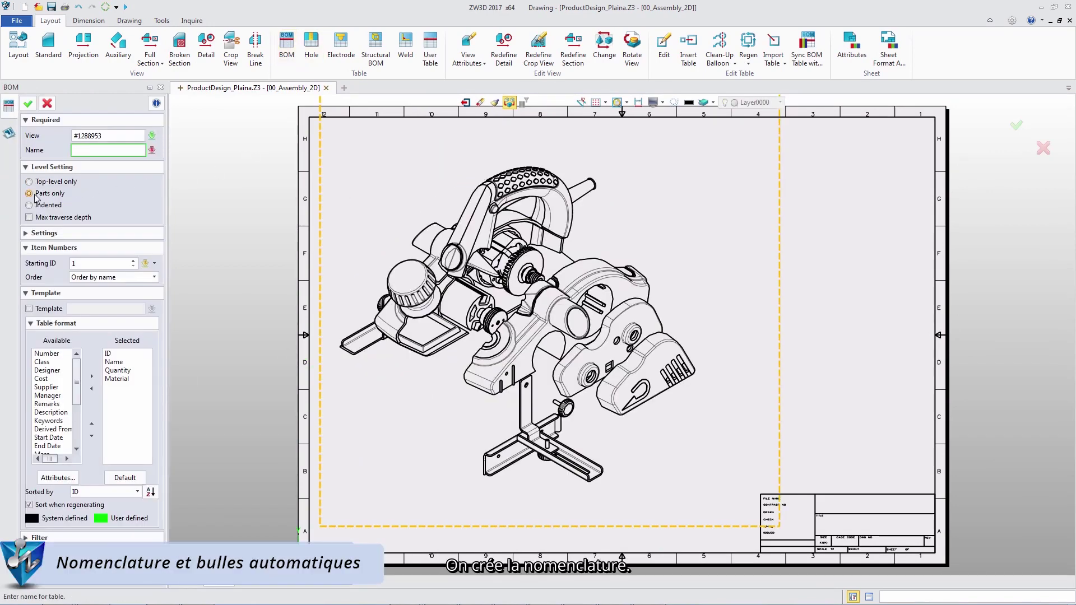
{"action": "left_click", "coordinate": [28, 104]}
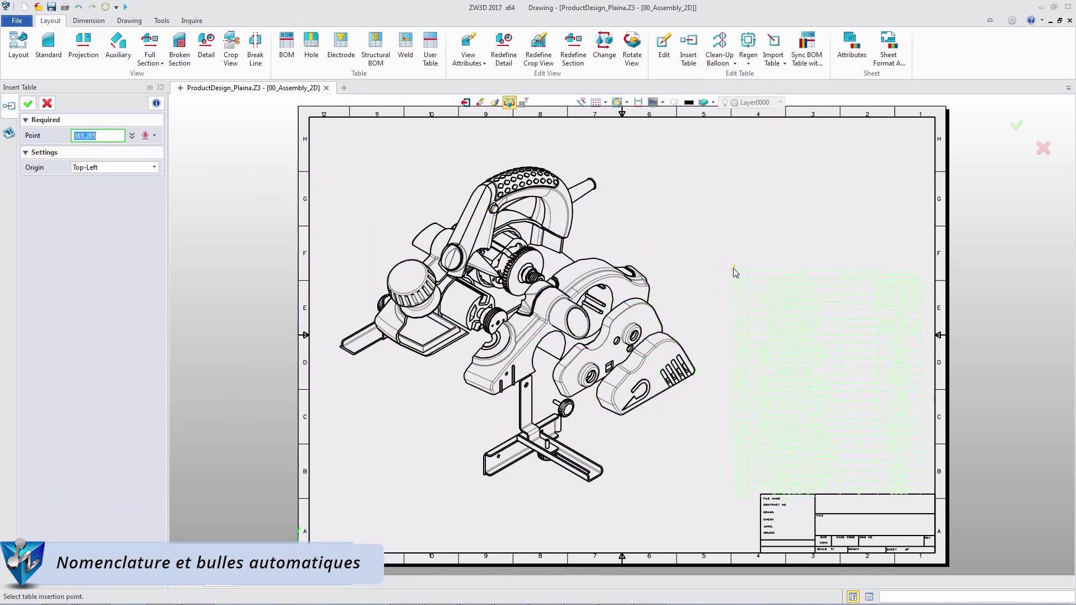
{"action": "left_click", "coordinate": [714, 231]}
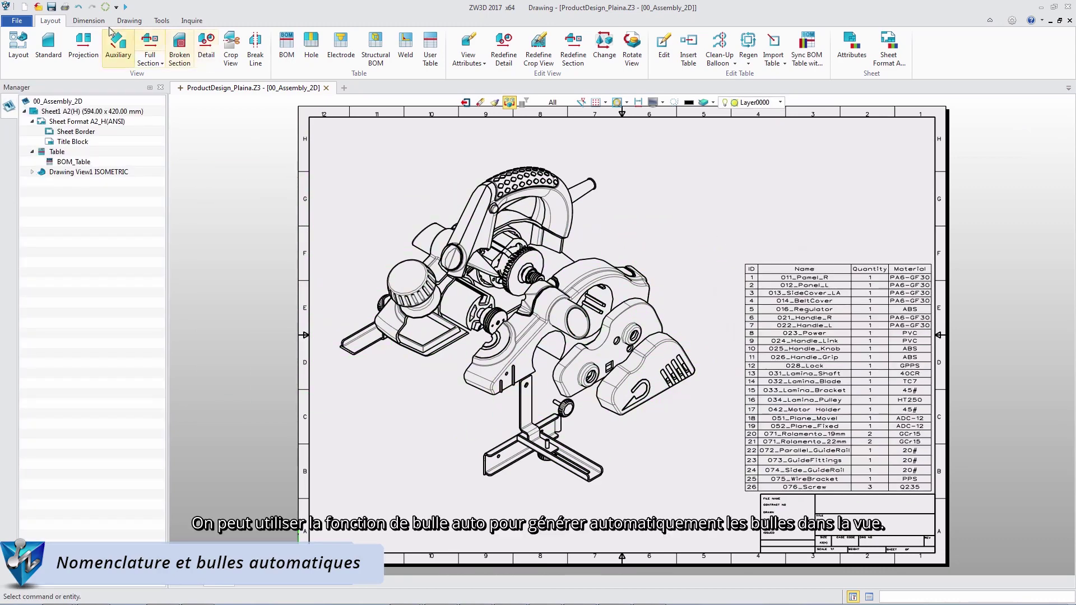
Step: Generate automatic circular ID balloons around the exploded view in a convex hull pattern with a 10 offset
{"action": "left_click", "coordinate": [88, 20]}
{"action": "left_click", "coordinate": [285, 61]}
{"action": "left_click", "coordinate": [480, 204]}
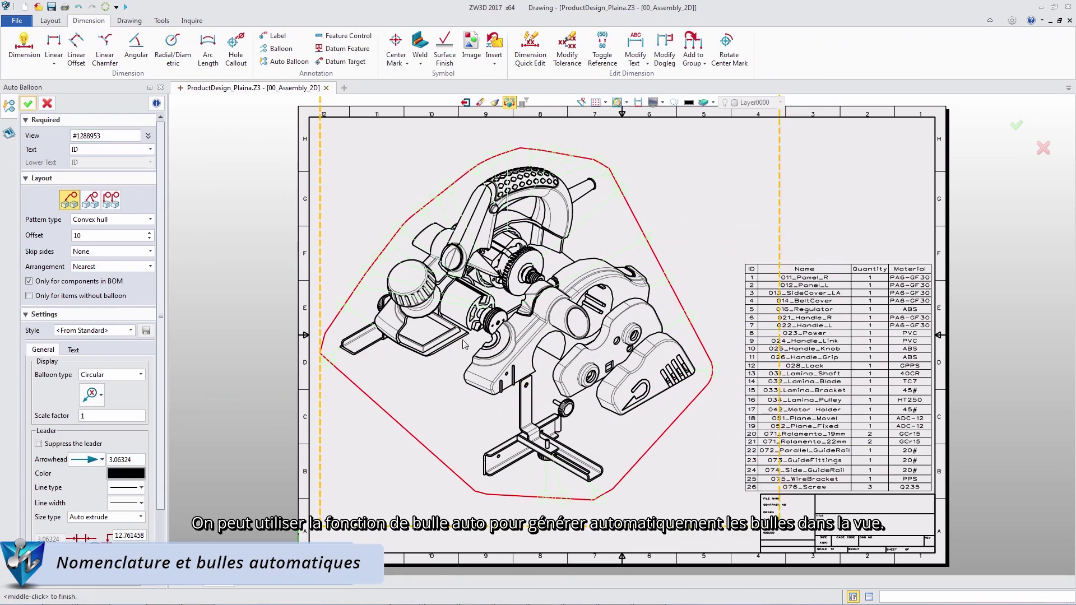
{"action": "middle_click", "coordinate": [448, 396]}
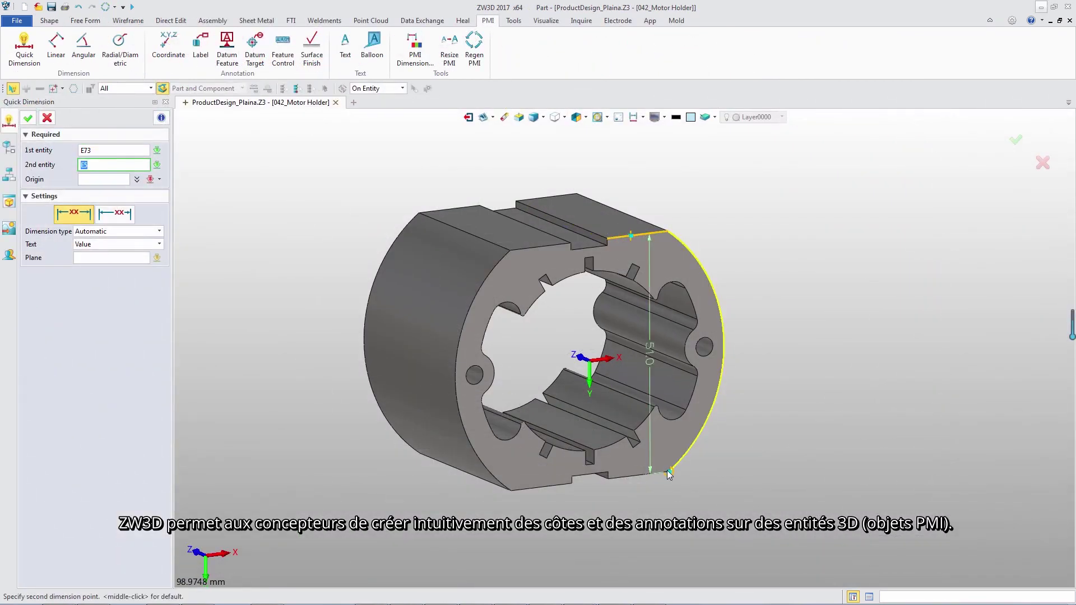
Step: Add a vertical PMI dimension between the two outer flats of the motor holder, placed beside the part
{"action": "left_click", "coordinate": [728, 349]}
{"action": "left_click", "coordinate": [744, 341]}
{"action": "middle_click", "coordinate": [782, 358]}
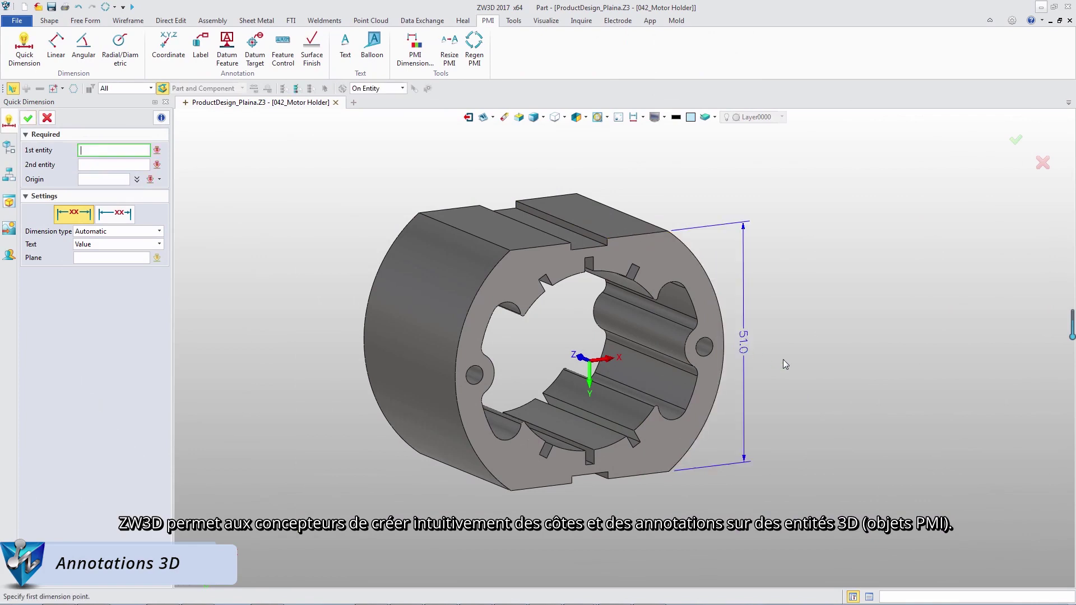
Step: Add PMI radius dimensions to the motor holder's outer arc, inner arc and the boss arc around a small hole
{"action": "left_click", "coordinate": [486, 289]}
{"action": "left_click", "coordinate": [534, 359]}
{"action": "left_click", "coordinate": [489, 430]}
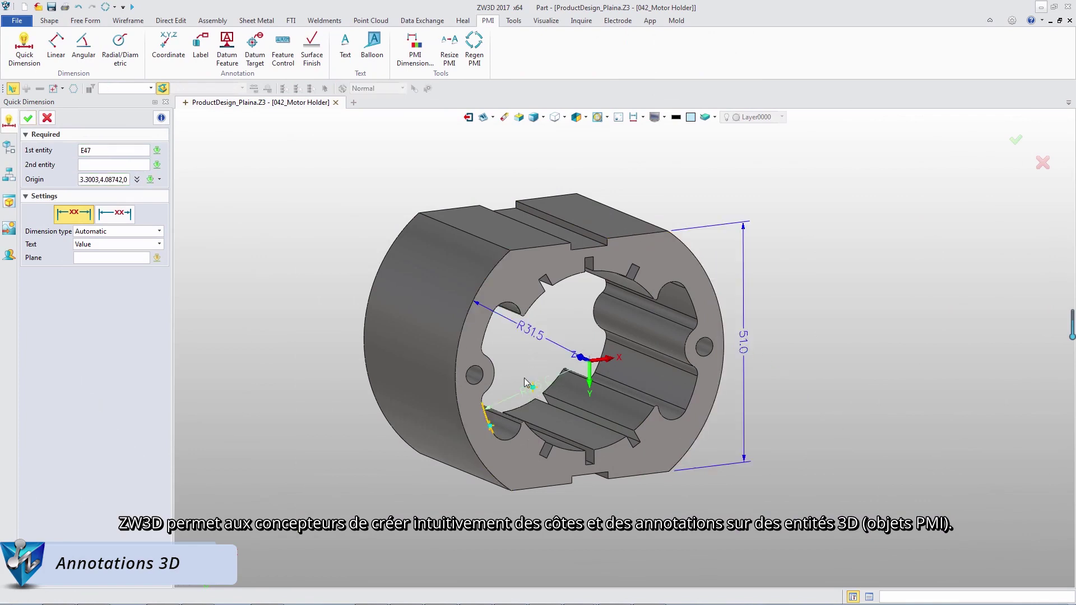
{"action": "left_click", "coordinate": [523, 377]}
{"action": "left_click", "coordinate": [688, 349]}
{"action": "left_click", "coordinate": [663, 340]}
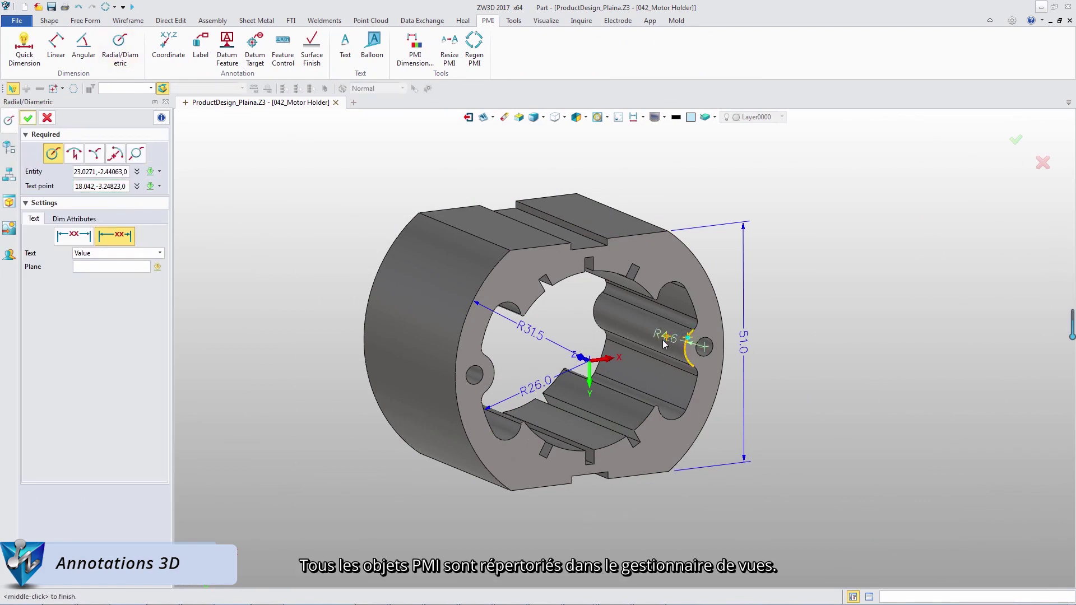
{"action": "middle_click", "coordinate": [662, 341]}
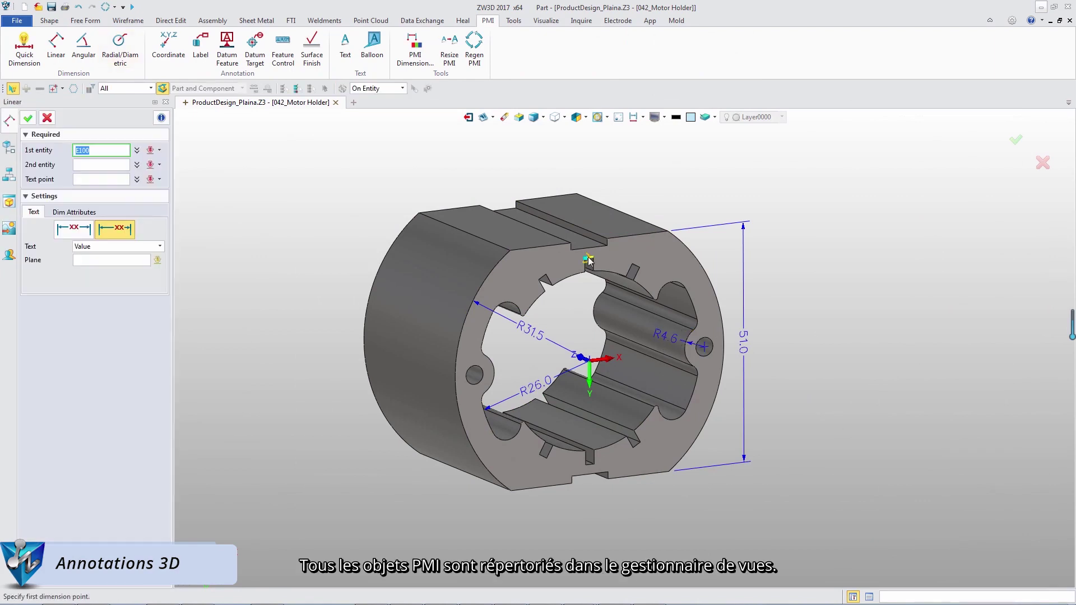
Step: Add PMI linear dimensions for the distance between the two opposite inner notches and for the upper notch's width
{"action": "left_click", "coordinate": [586, 259]}
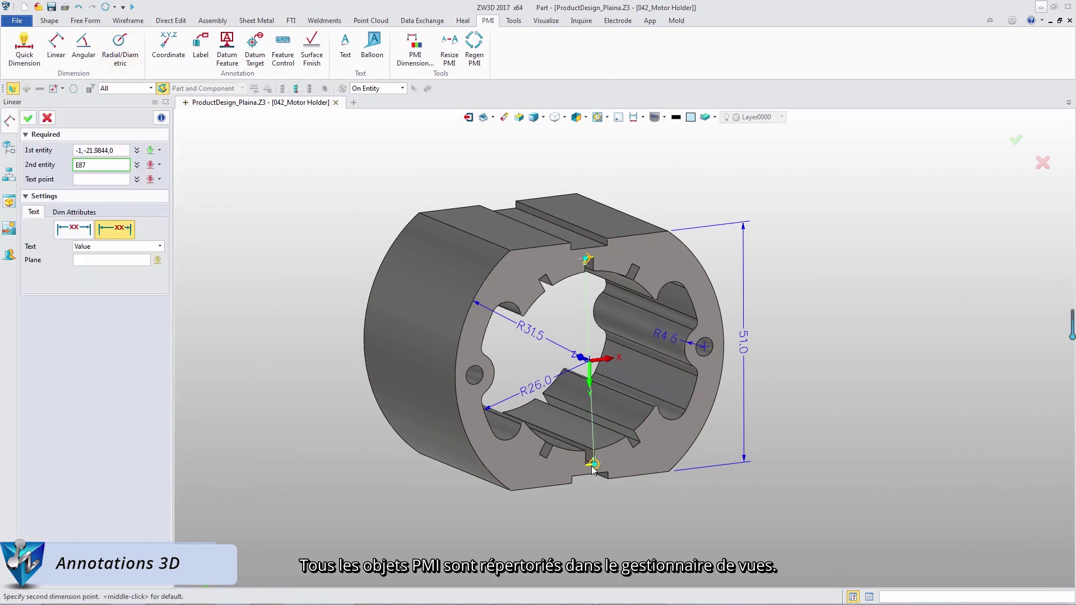
{"action": "left_click", "coordinate": [592, 466]}
{"action": "left_click", "coordinate": [626, 358]}
{"action": "left_click", "coordinate": [585, 265]}
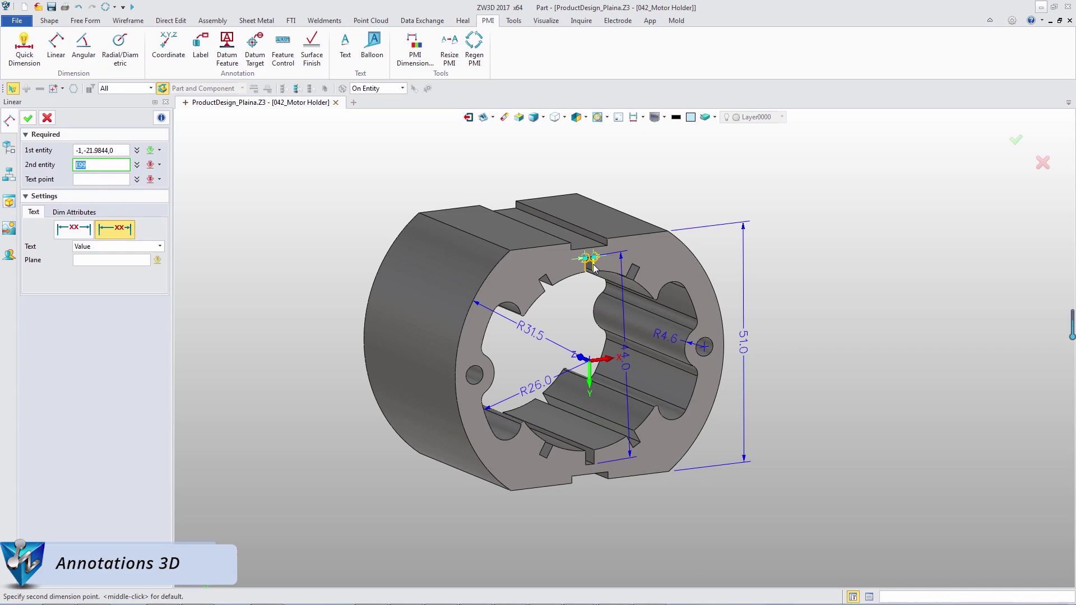
{"action": "left_click", "coordinate": [594, 263]}
{"action": "left_click", "coordinate": [562, 265]}
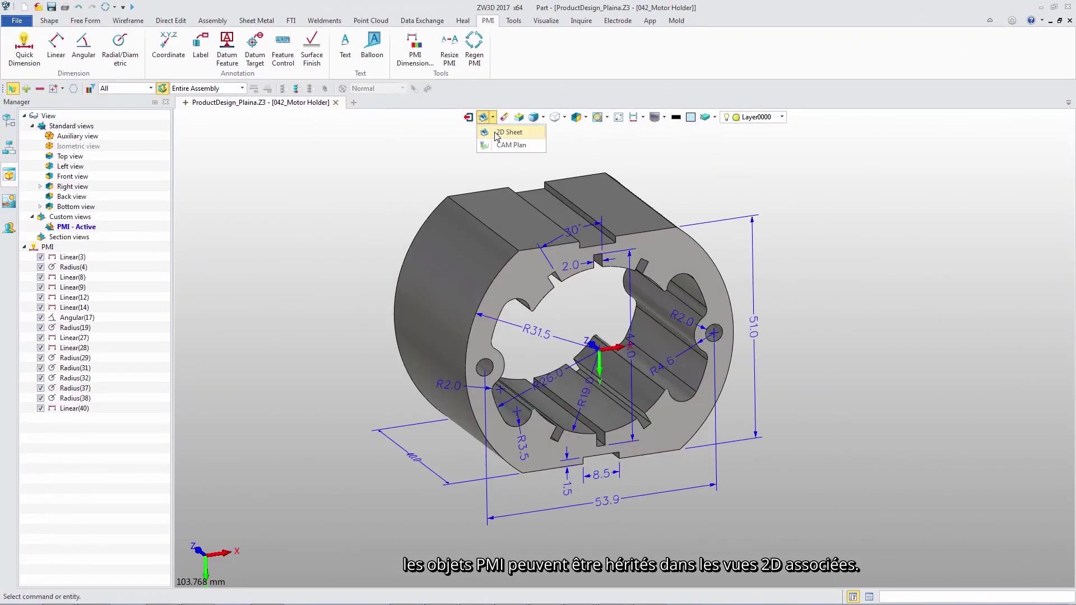
Step: Create a new 2D drawing sheet from the annotated 042_Motor Holder part
{"action": "left_click", "coordinate": [496, 134]}
{"action": "left_click", "coordinate": [506, 276]}
{"action": "left_click", "coordinate": [514, 402]}
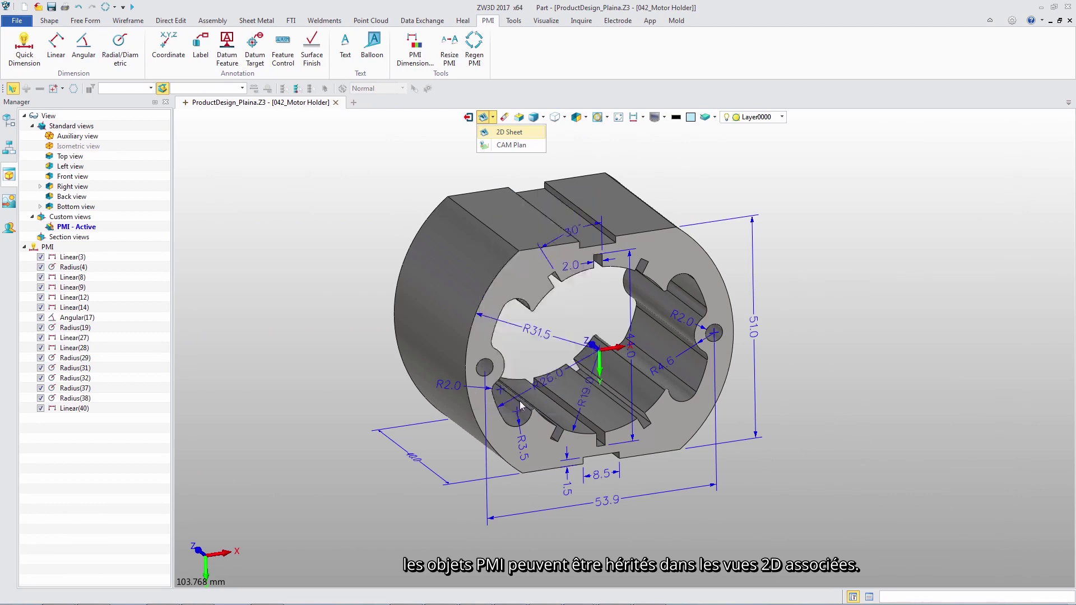
Step: Place the motor holder's bottom view at 3:2 scale with inherited PMI, plus a projected view below it
{"action": "left_click", "coordinate": [70, 429]}
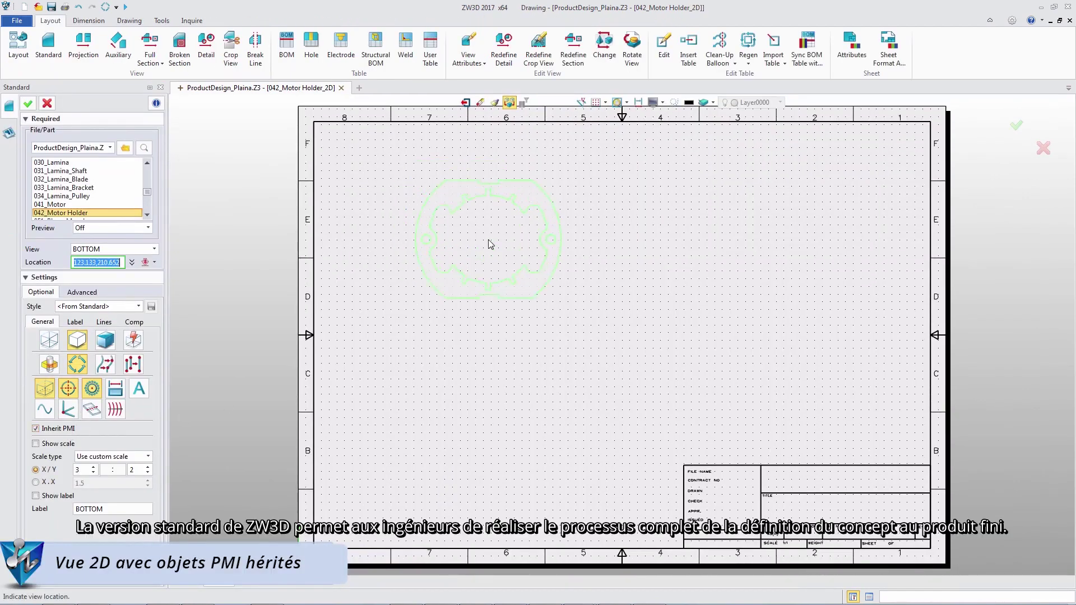
{"action": "left_click", "coordinate": [490, 244]}
{"action": "left_click", "coordinate": [489, 454]}
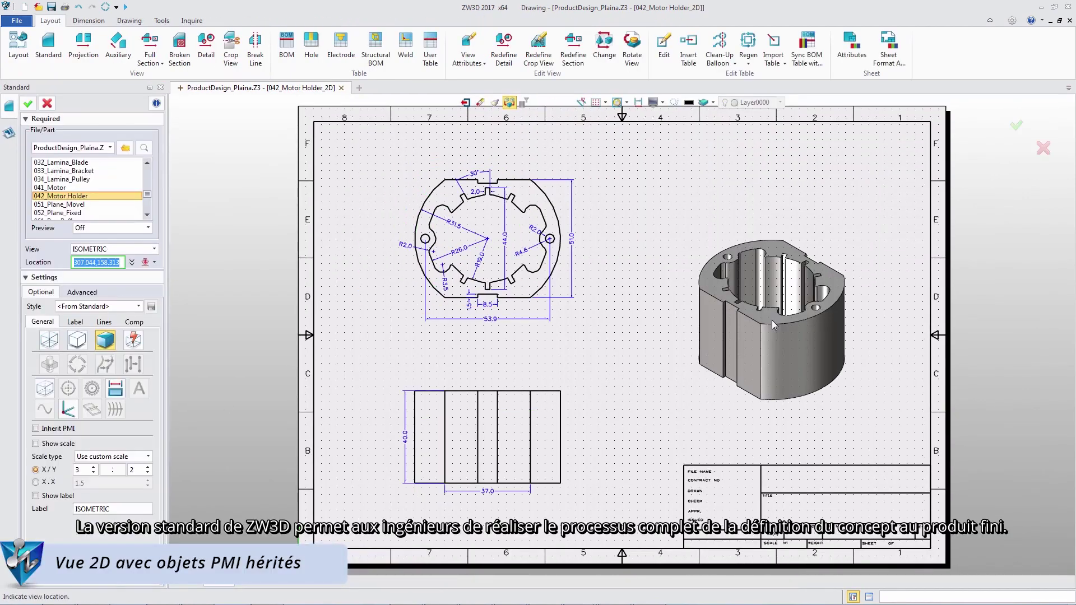